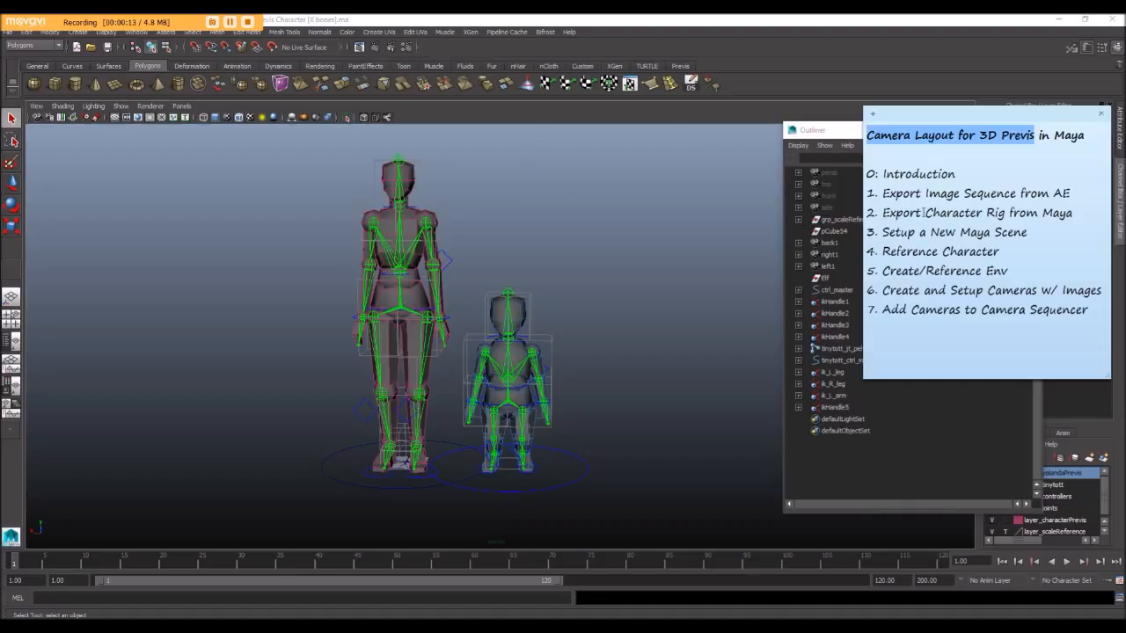
Examine the tall and small character rigs from several angles, including their legs and ground controls.
click(606, 18)
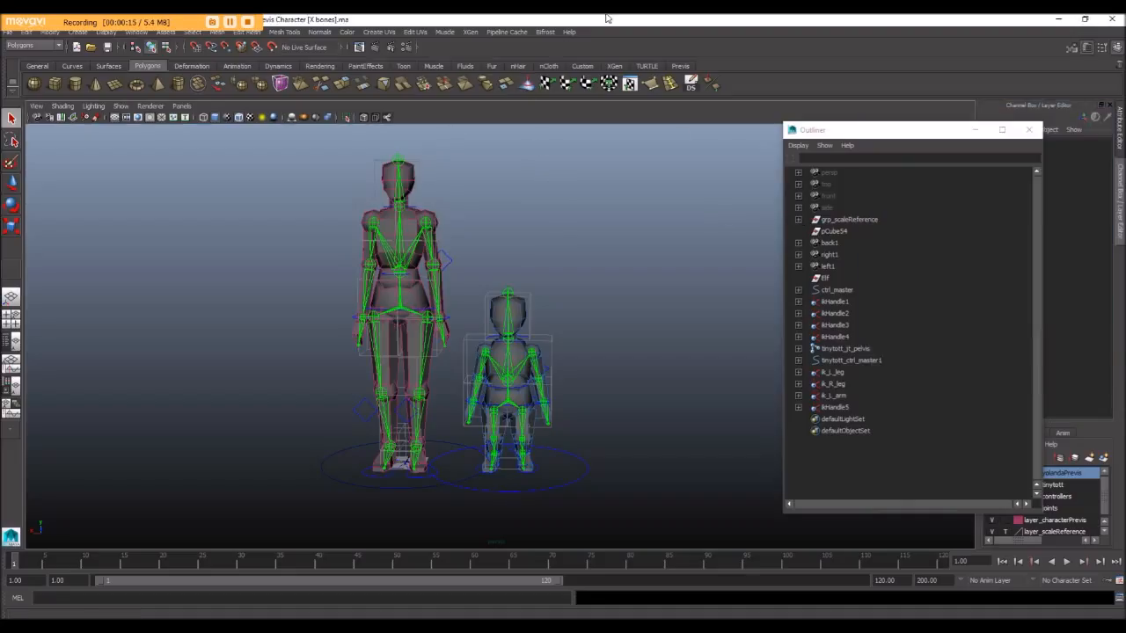
alt+drag(468, 264, 387, 270)
alt+right_drag(387, 270, 417, 272)
alt+middle_drag(417, 271, 575, 337)
mouse_move(575, 337)
alt+mouse_down()
mouse_move(623, 335)
mouse_move(572, 326)
alt+mouse_up()
alt+middle_drag(572, 326, 616, 302)
alt+drag(615, 302, 532, 370)
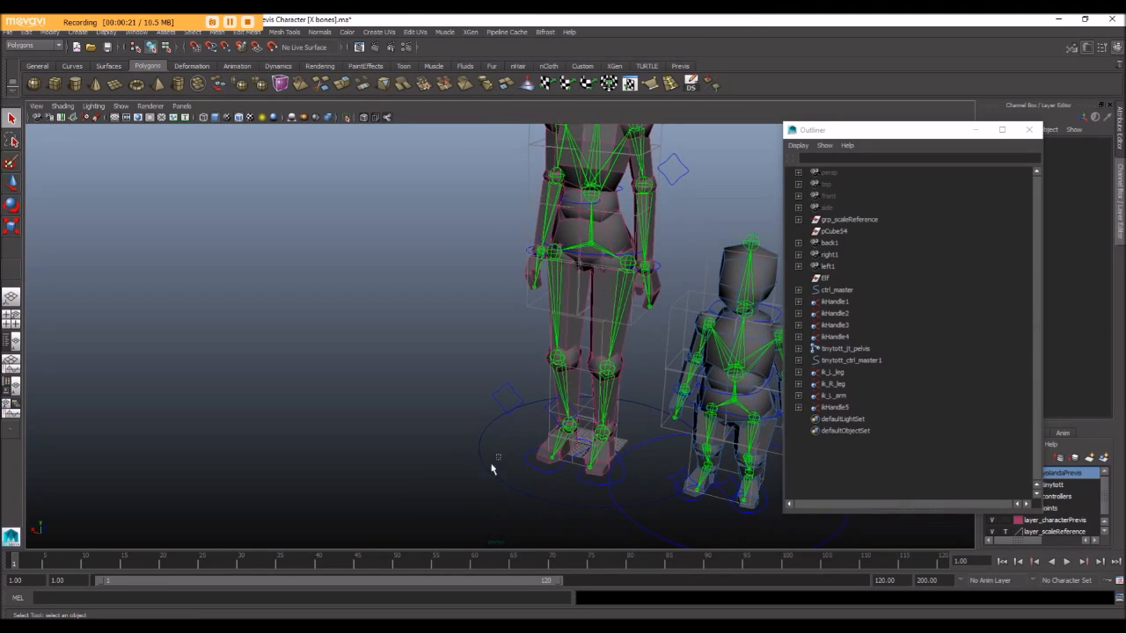
drag(502, 457, 447, 490)
alt+middle_drag(480, 384, 402, 452)
alt+drag(402, 452, 422, 443)
Switch to After Effects, scrub the OneNight_Cinematic composition to 0:00:19:22, and return to Maya.
key(alt+Tab)
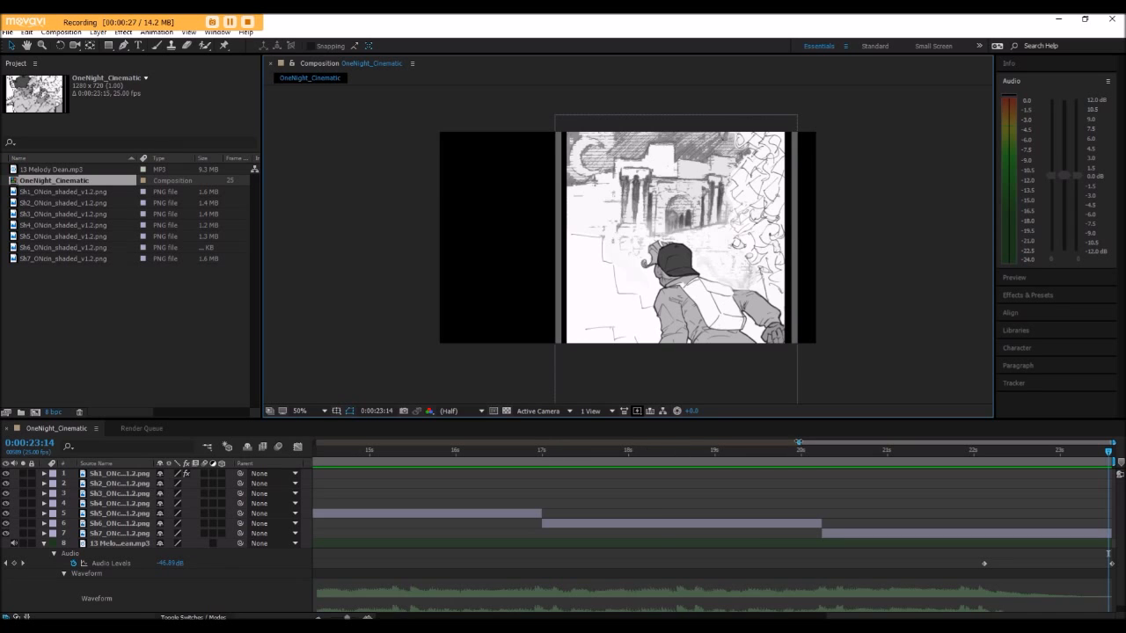
mouse_move(775, 453)
mouse_down()
mouse_move(576, 454)
mouse_move(791, 453)
mouse_up()
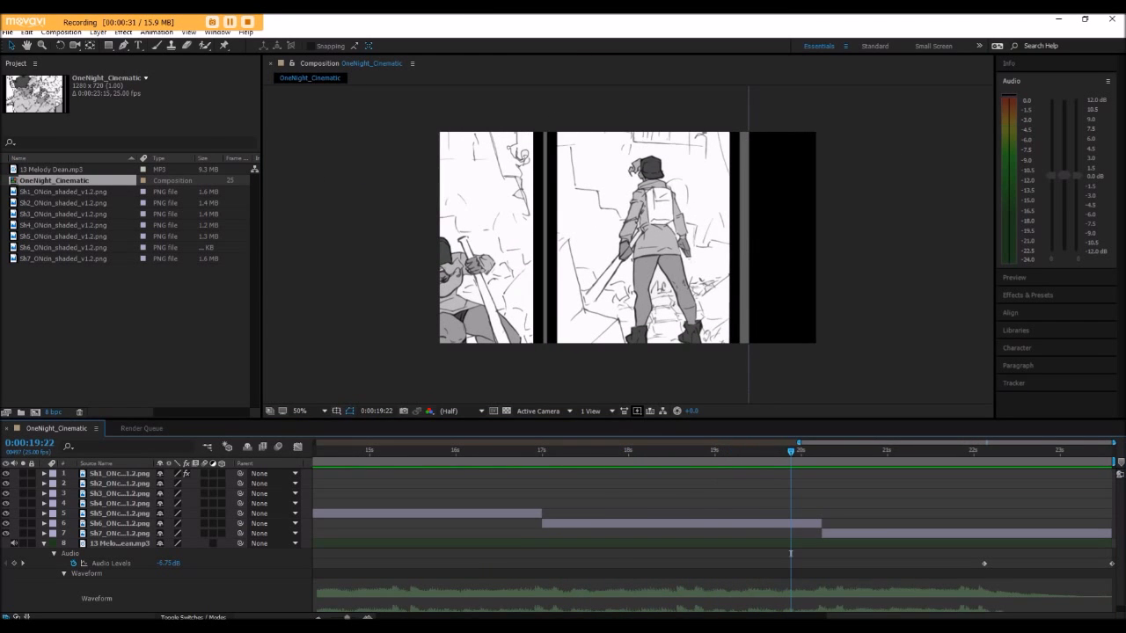
mouse_move(453, 624)
click(519, 585)
Examine both rigs from the front and back, and compare them with the storyboard frame in After Effects before returning to Maya.
alt+drag(581, 335, 749, 325)
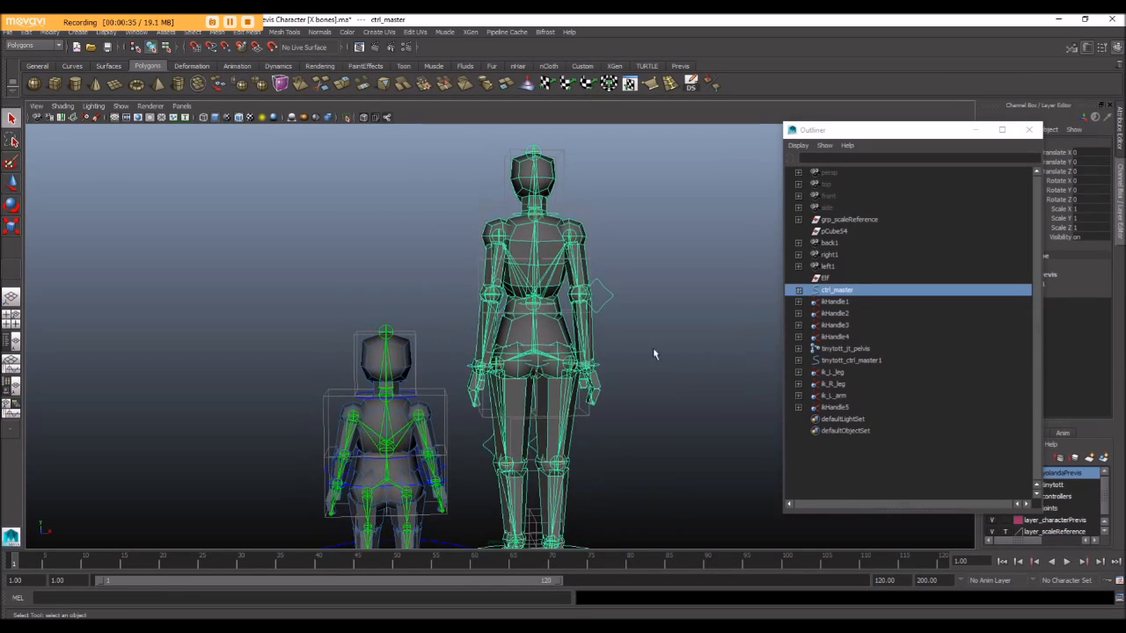
scroll(654, 352, down, 3)
alt+drag(639, 355, 352, 352)
scroll(356, 341, up, 3)
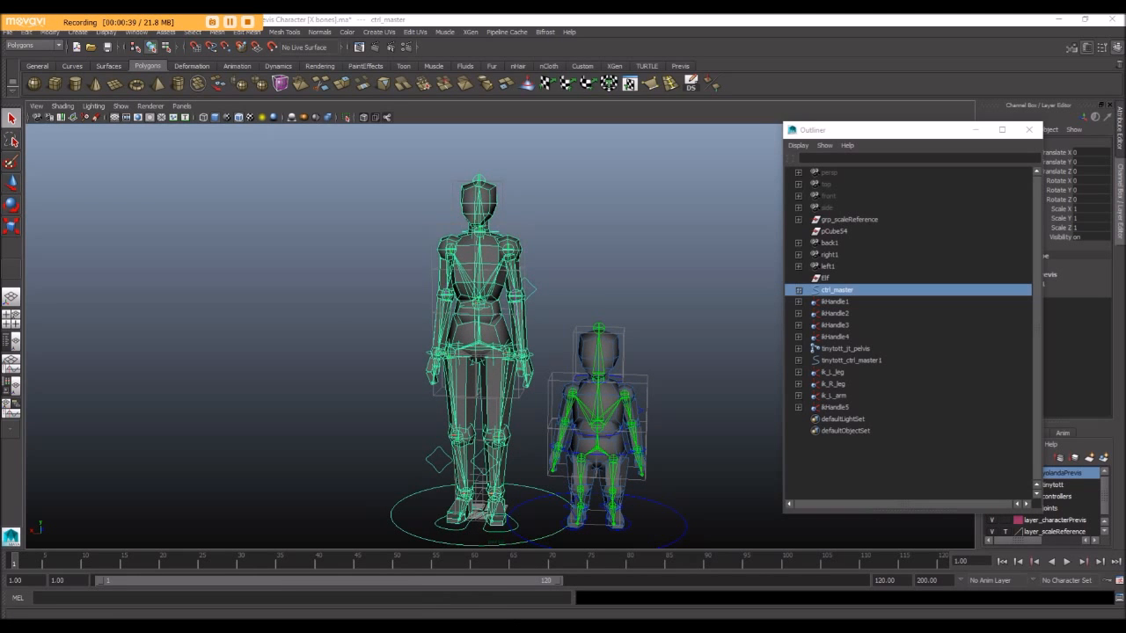
key(alt+Tab)
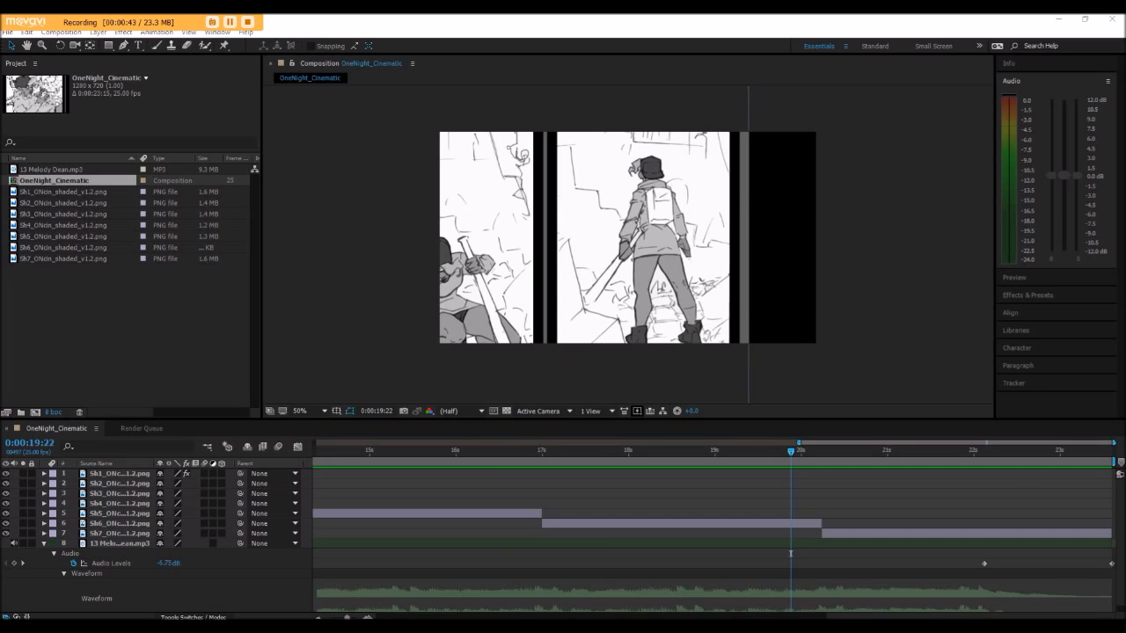
mouse_move(475, 626)
click(521, 585)
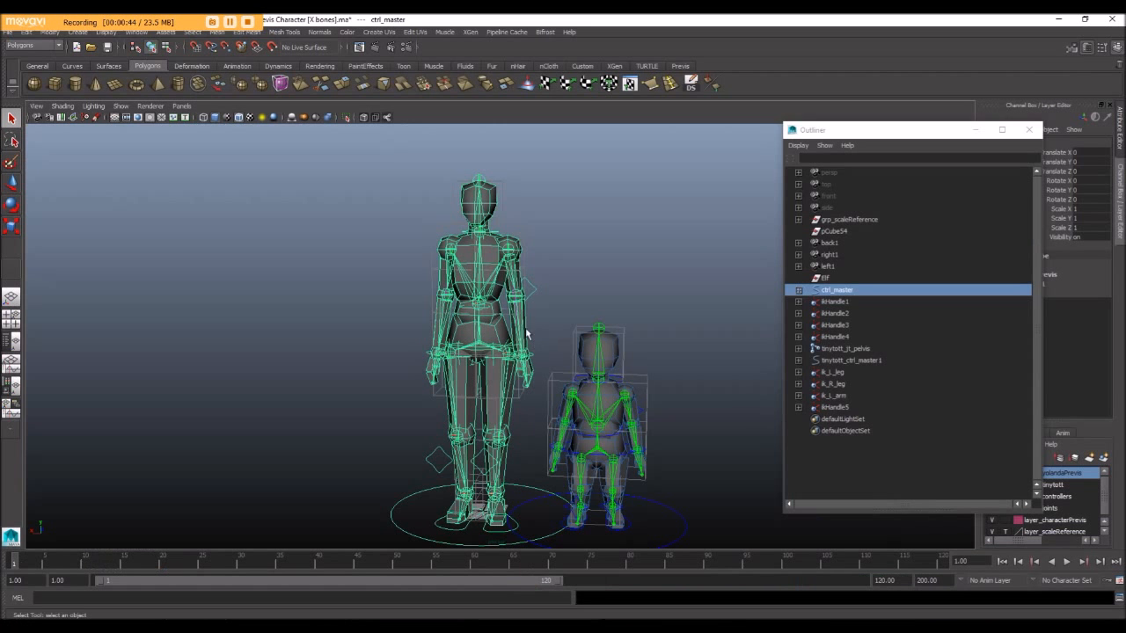
click(545, 267)
alt+drag(465, 276, 431, 299)
scroll(500, 402, down, 1)
drag(411, 468, 394, 450)
alt+drag(455, 374, 407, 345)
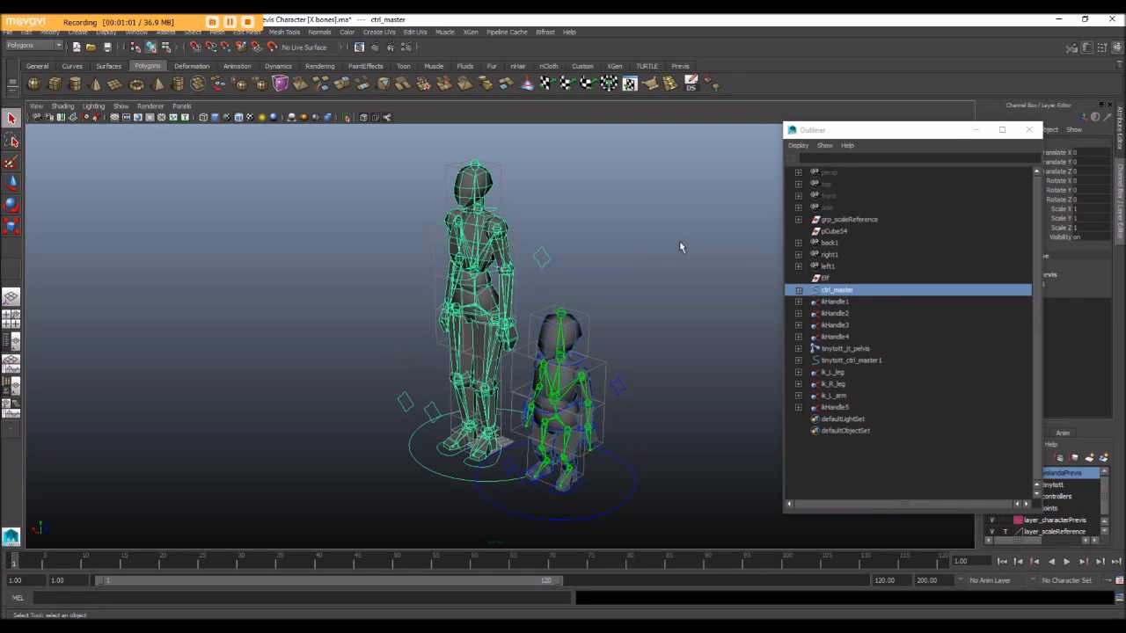
alt+drag(482, 282, 554, 269)
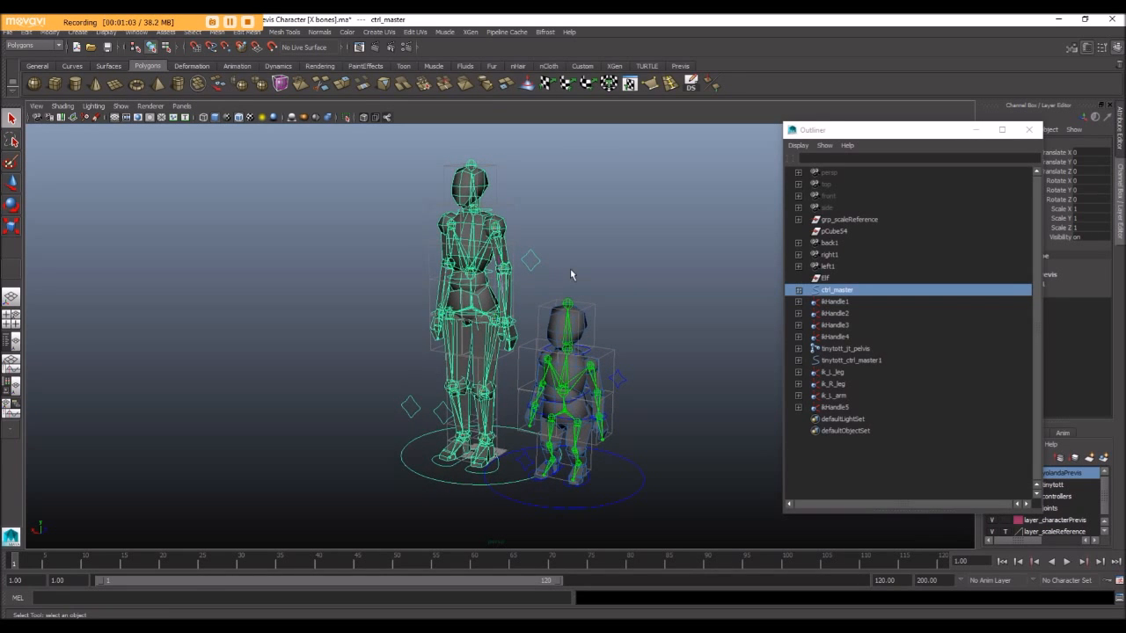
Test the tall character's rig by lowering its hip control, ctrl_butt, to Translate Y -0.274, and undo the move.
click(572, 273)
alt+drag(469, 274, 489, 280)
click(467, 317)
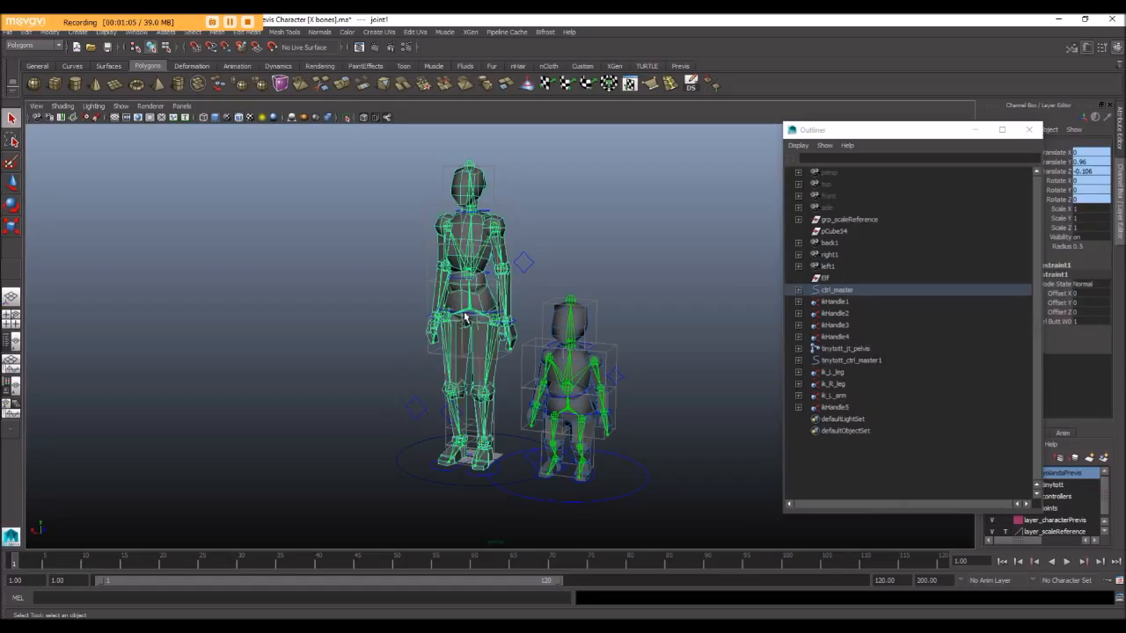
alt+right_drag(474, 319, 502, 333)
alt+drag(503, 333, 470, 322)
click(463, 319)
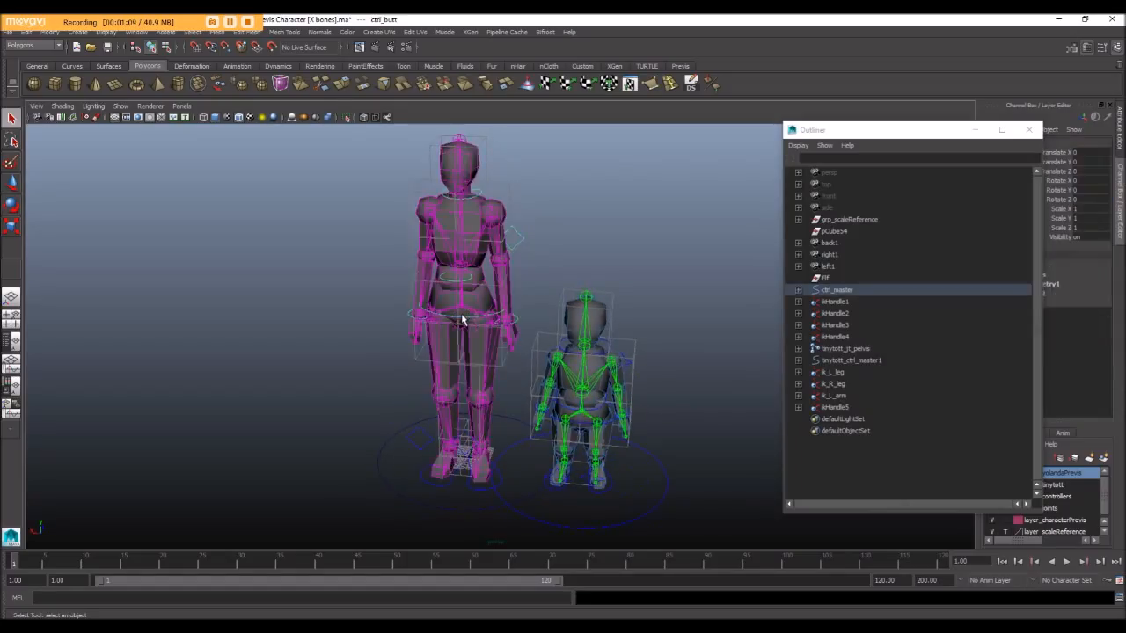
key(w)
alt+drag(465, 289, 439, 301)
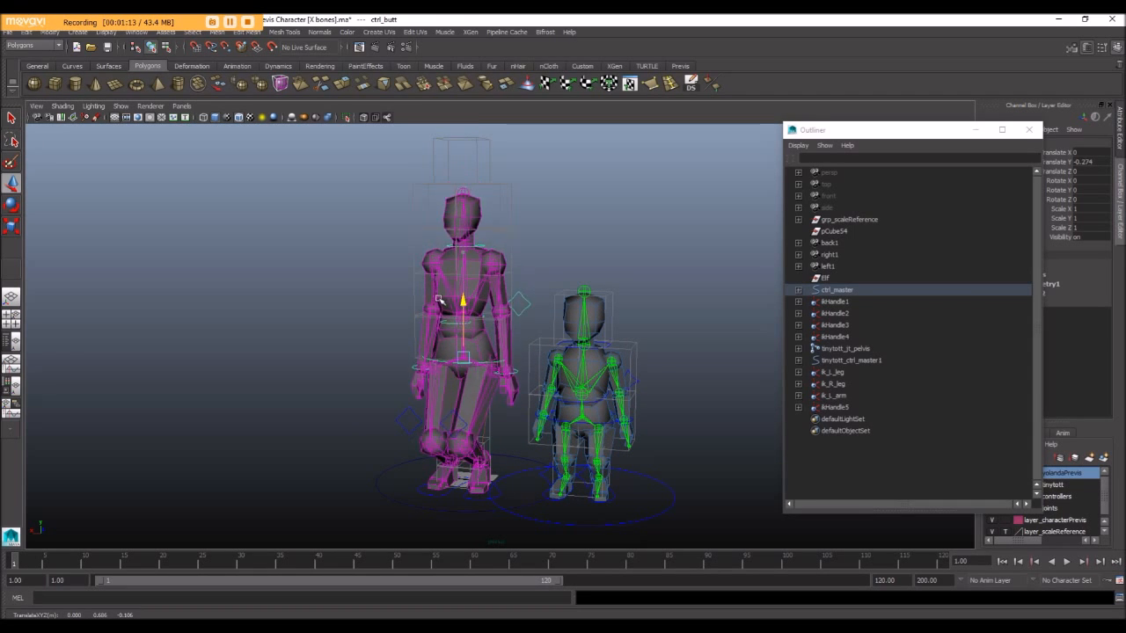
key(ctrl+z)
Examine the tall character's legs and feet where they stand at the grid origin.
alt+drag(527, 243, 422, 289)
alt+drag(490, 322, 465, 307)
drag(479, 238, 479, 240)
alt+drag(526, 411, 535, 416)
scroll(536, 416, up, 10)
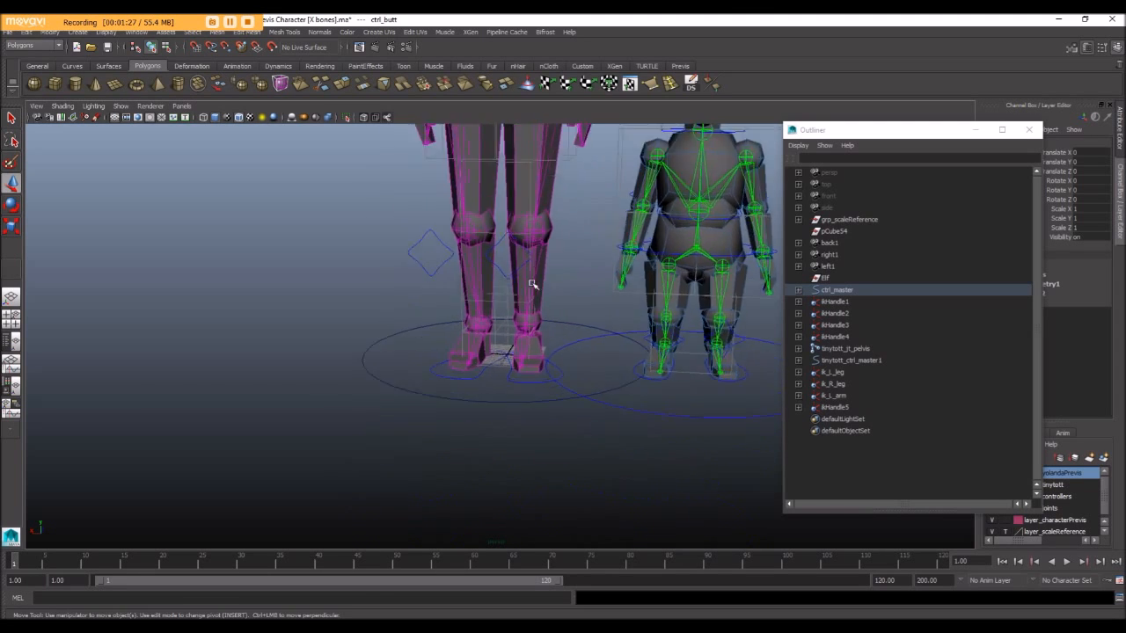
scroll(542, 427, up, 8)
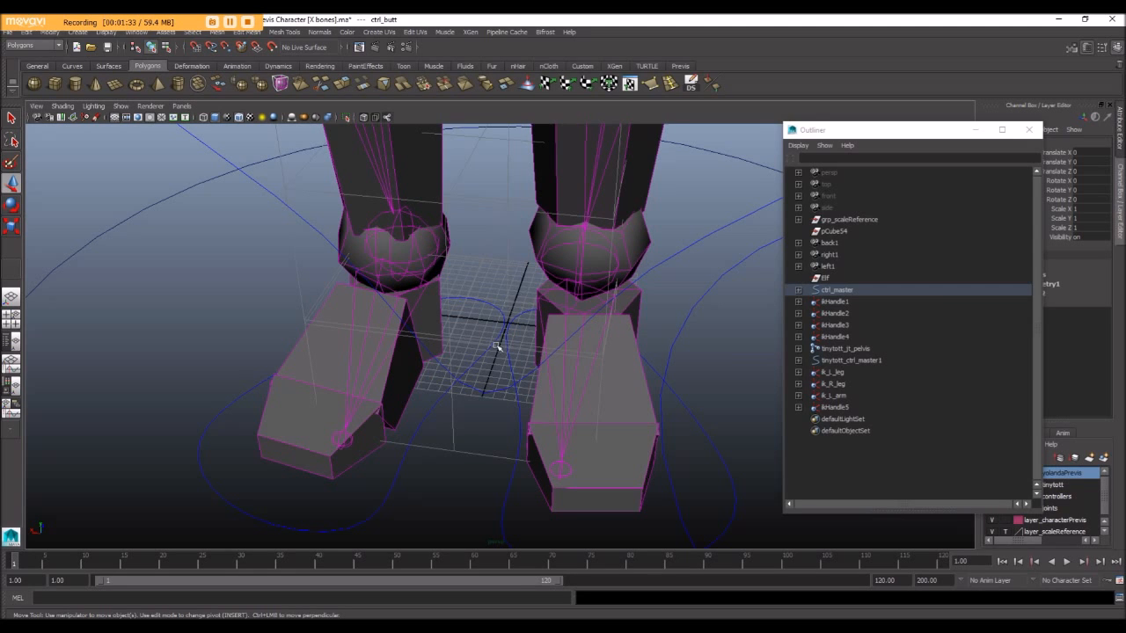
scroll(542, 374, down, 10)
alt+middle_drag(527, 356, 495, 467)
Select the tall character's master control, ctrl_master, and minimize the Outliner to uncover its channel values.
click(438, 527)
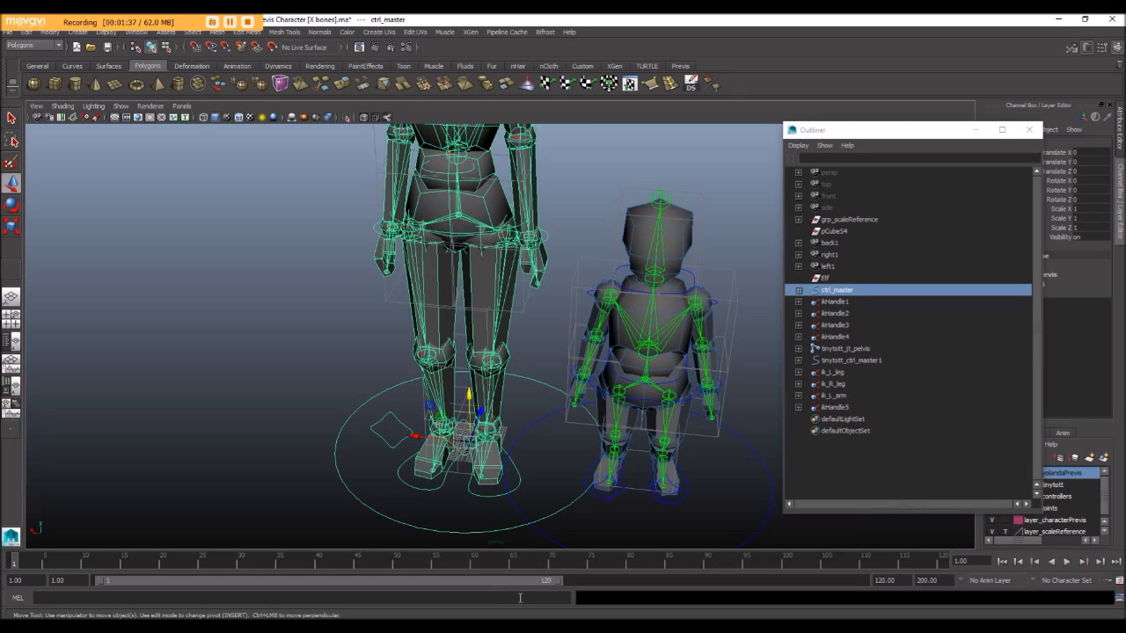
drag(936, 132, 931, 263)
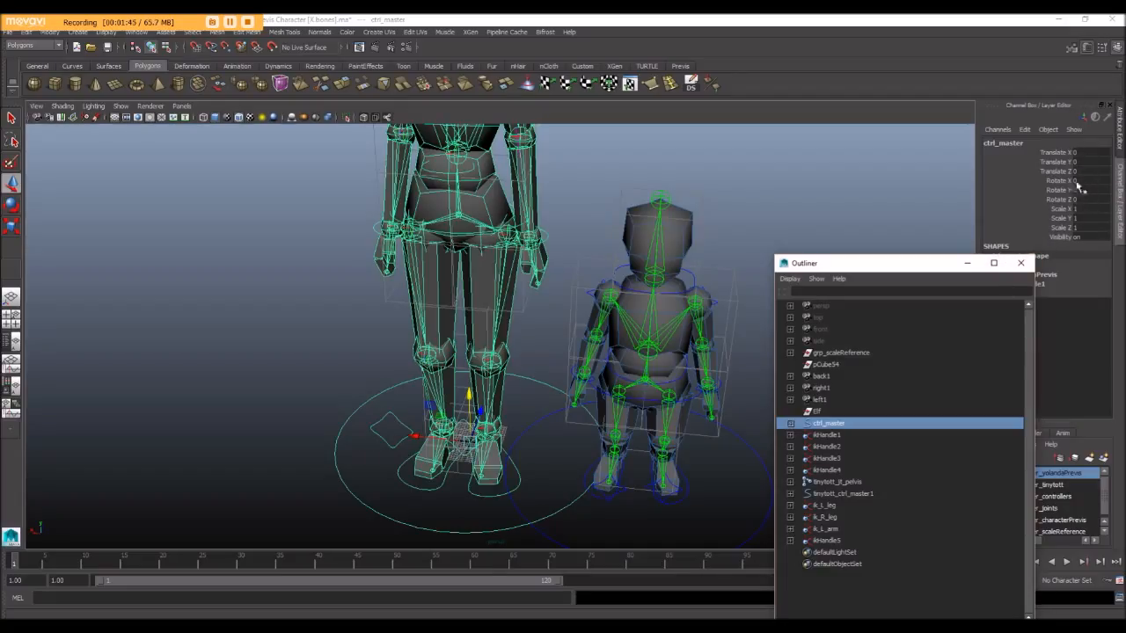
click(966, 263)
Move the tall character's master control away from the origin along X to about 2.693.
scroll(612, 330, down, 6)
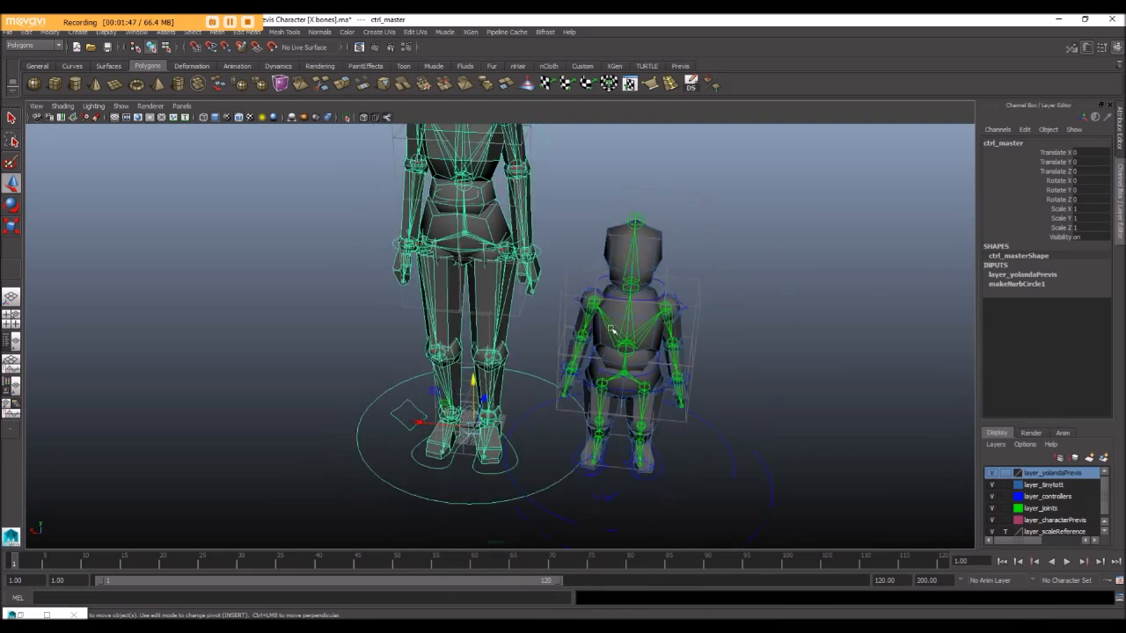
scroll(416, 332, up, 5)
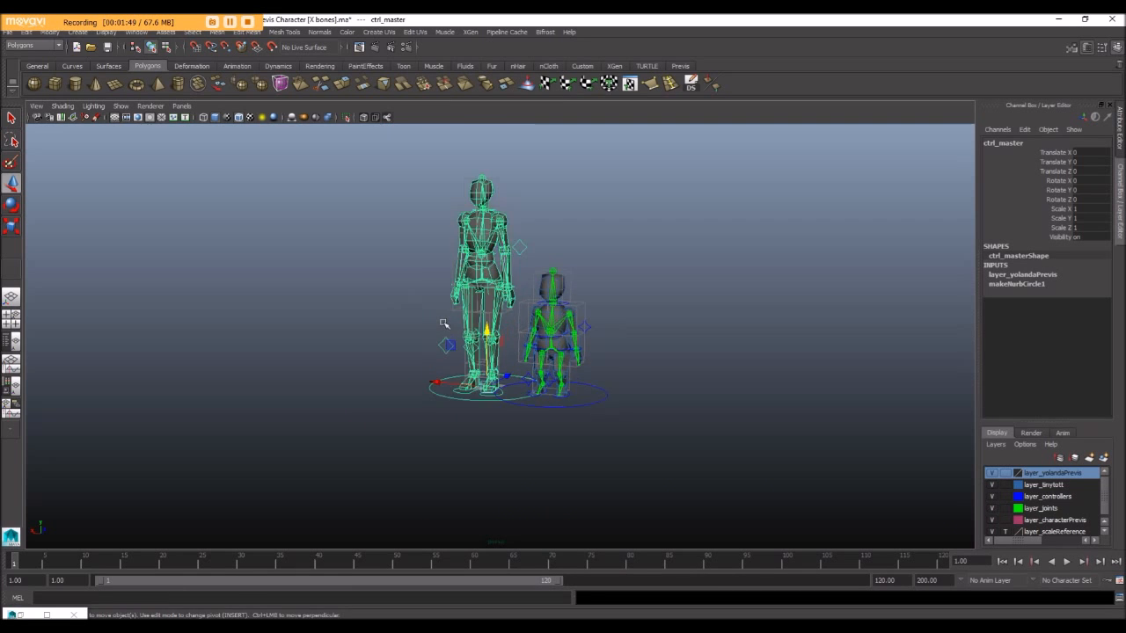
mouse_move(416, 331)
alt+mouse_down()
mouse_move(334, 352)
mouse_move(430, 340)
alt+mouse_up()
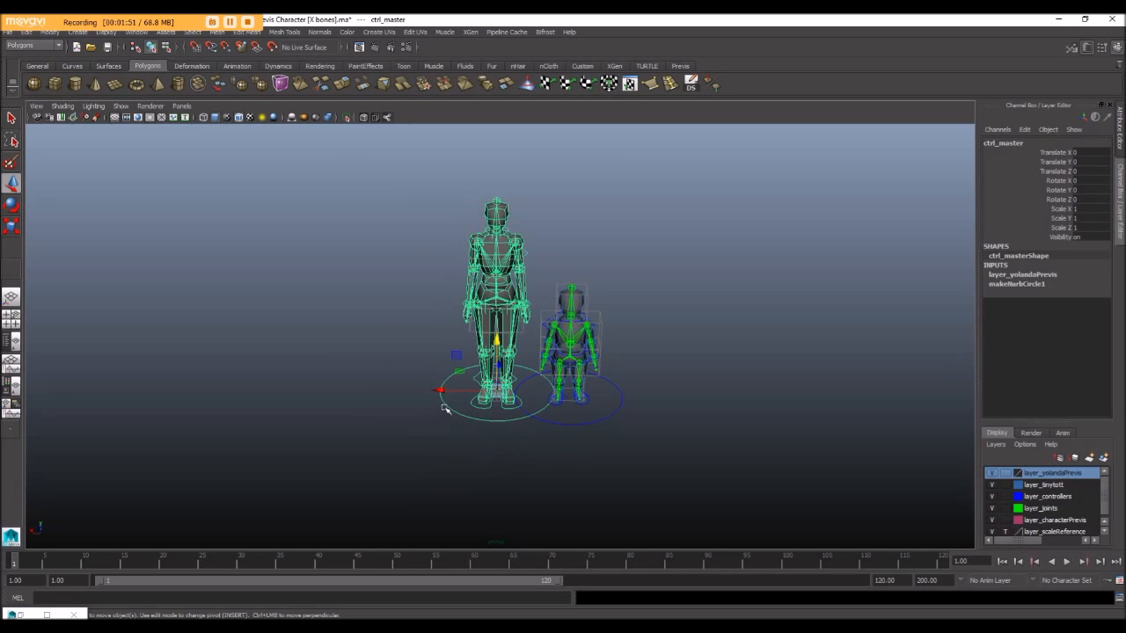
drag(438, 393, 139, 390)
alt+drag(627, 275, 498, 370)
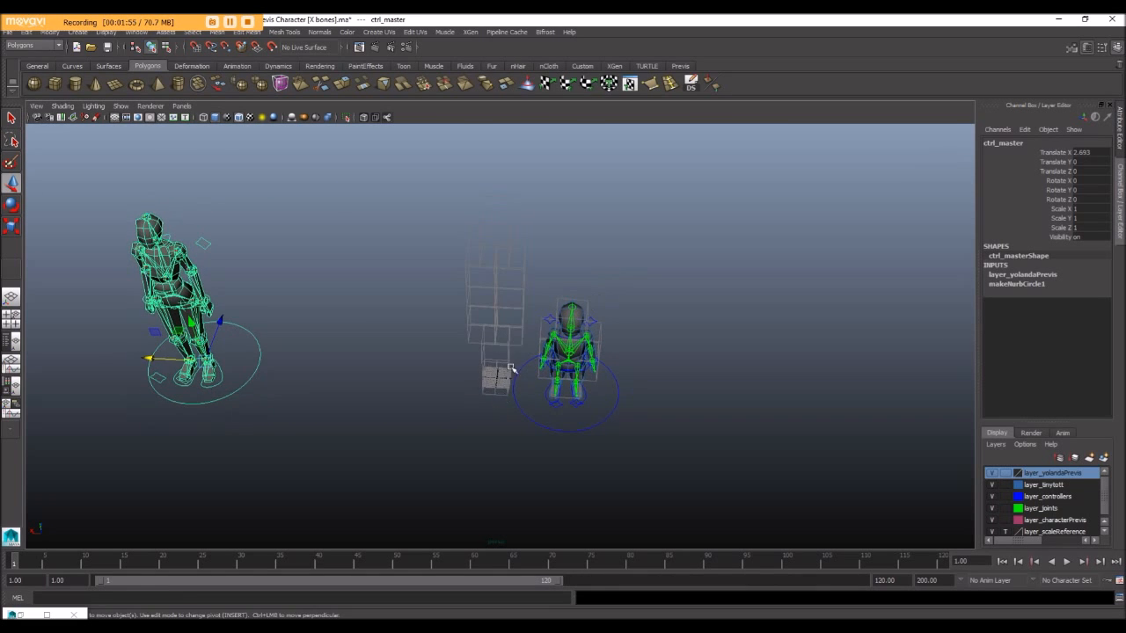
alt+drag(229, 339, 264, 299)
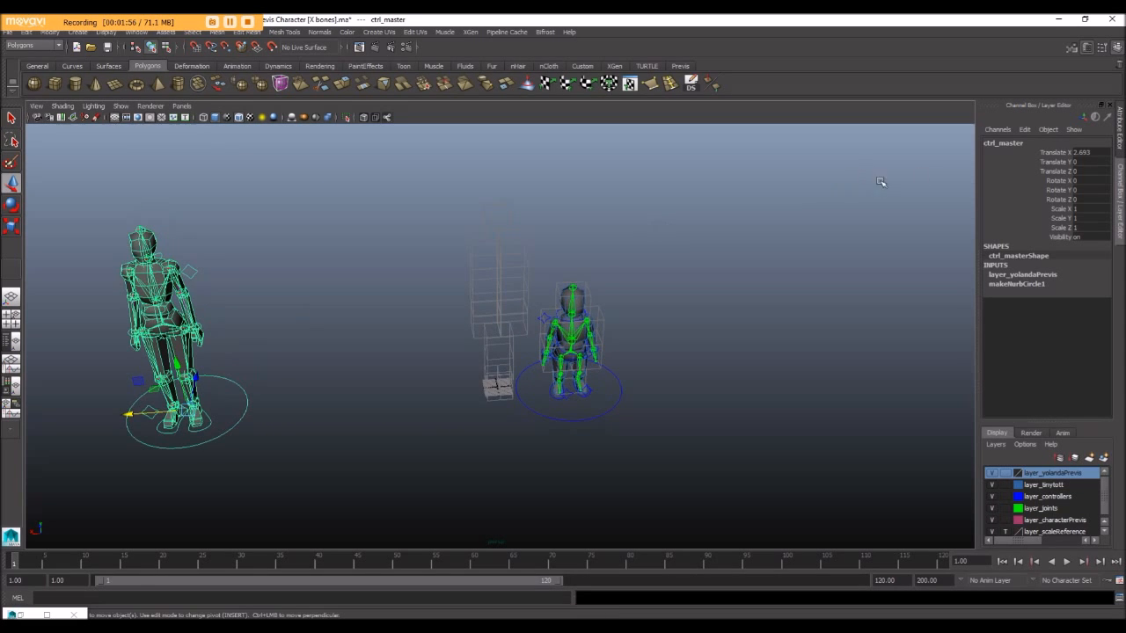
Set the master control's Translate X to 0.
double_click(1082, 152)
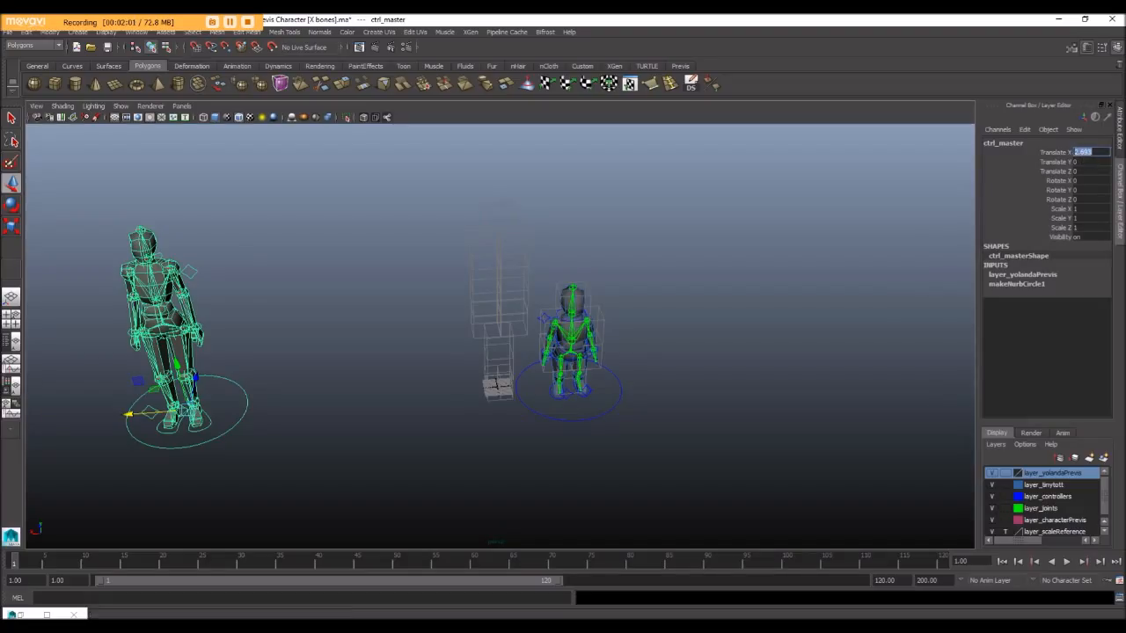
text(0)
key(Return)
alt+drag(842, 284, 493, 251)
scroll(669, 247, up, 5)
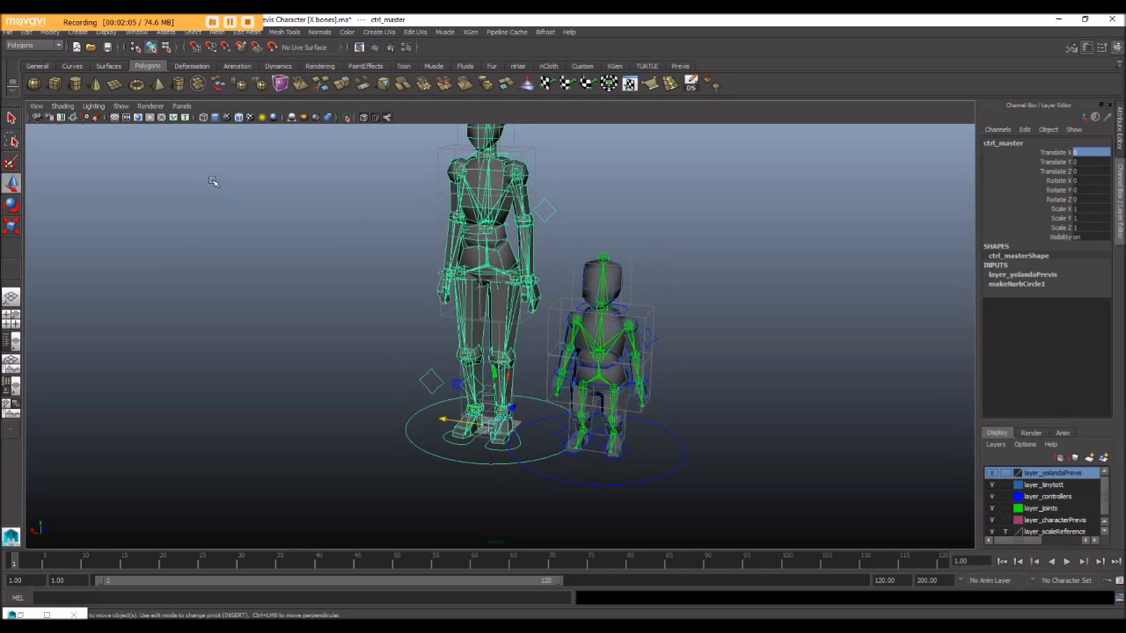
alt+drag(635, 306, 658, 321)
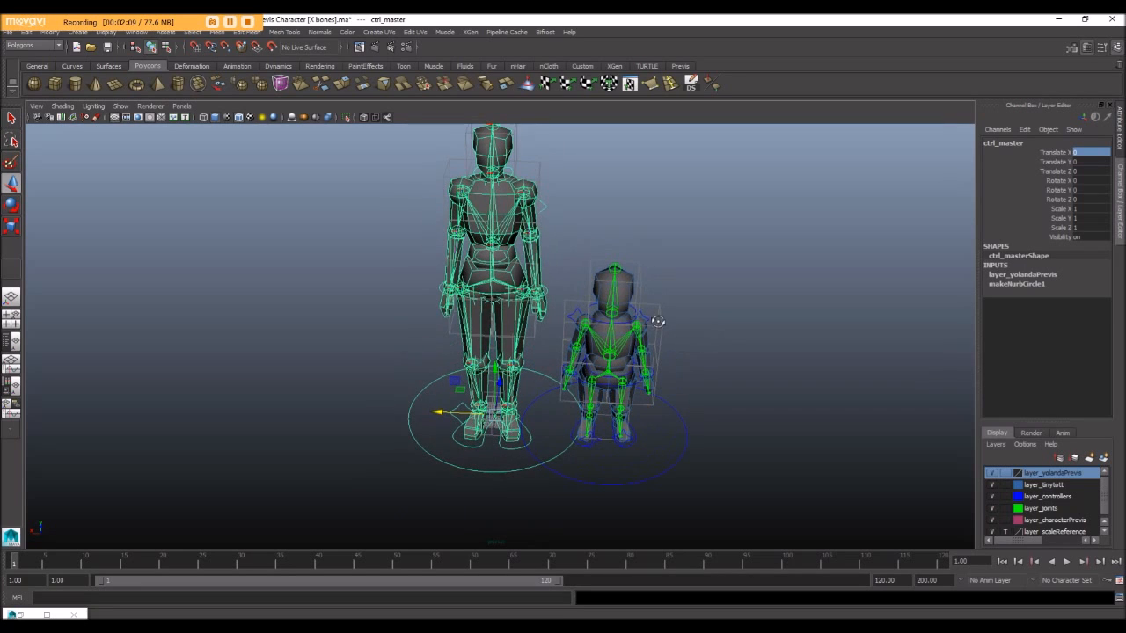
scroll(458, 409, up, 2)
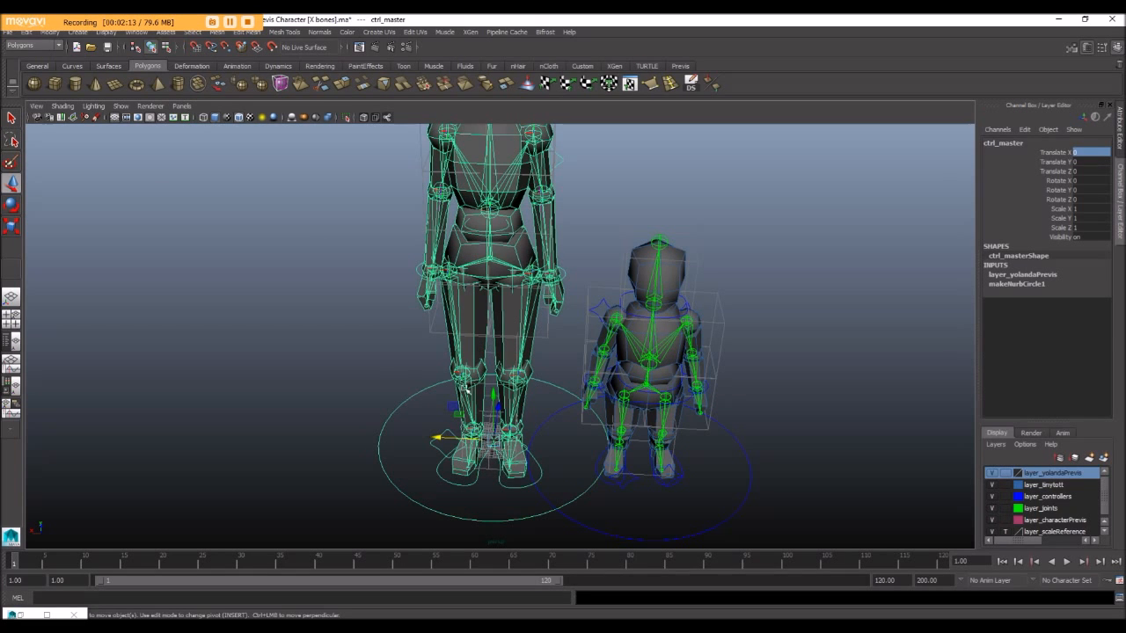
scroll(414, 276, down, 3)
scroll(365, 274, down, 2)
scroll(317, 264, up, 2)
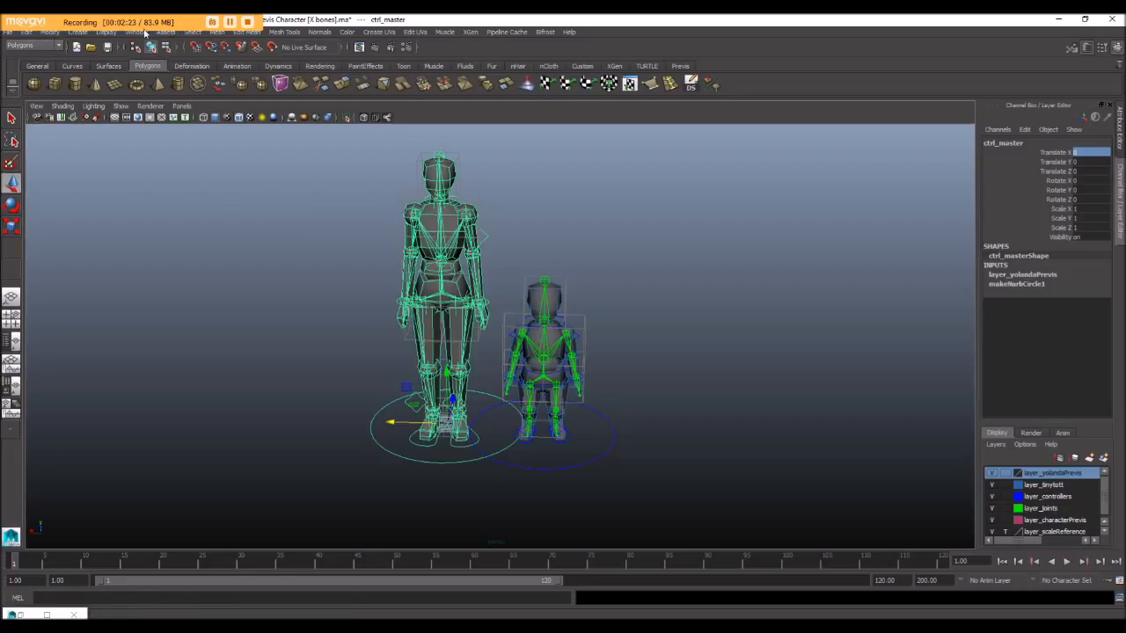
Check the working units in the general Settings preferences and save the preferences.
click(143, 33)
mouse_move(148, 51)
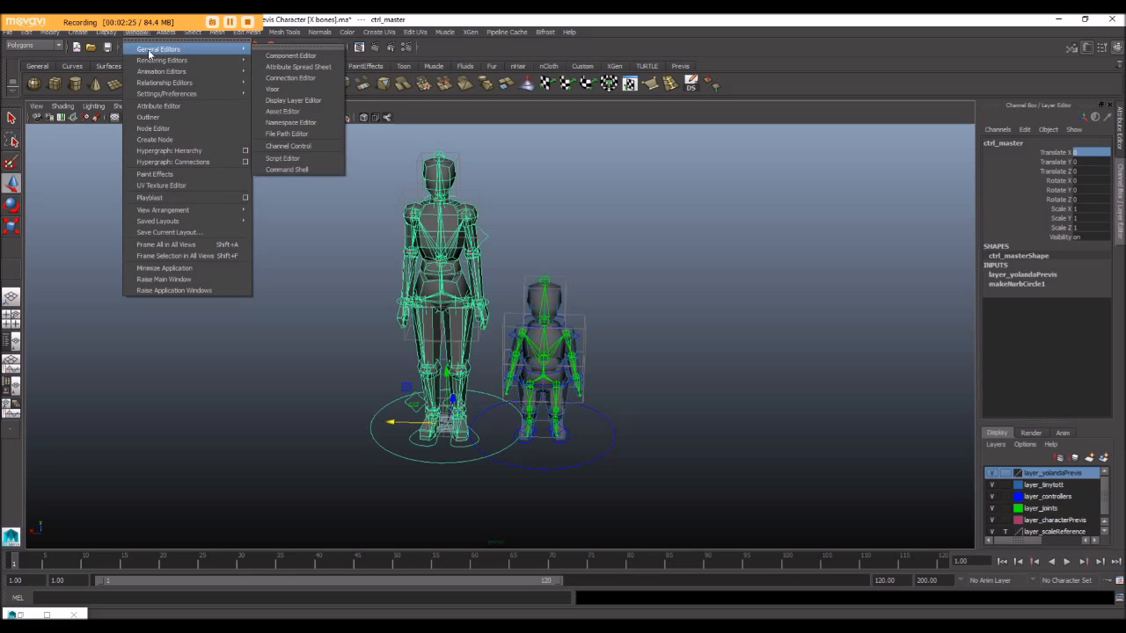
mouse_move(197, 93)
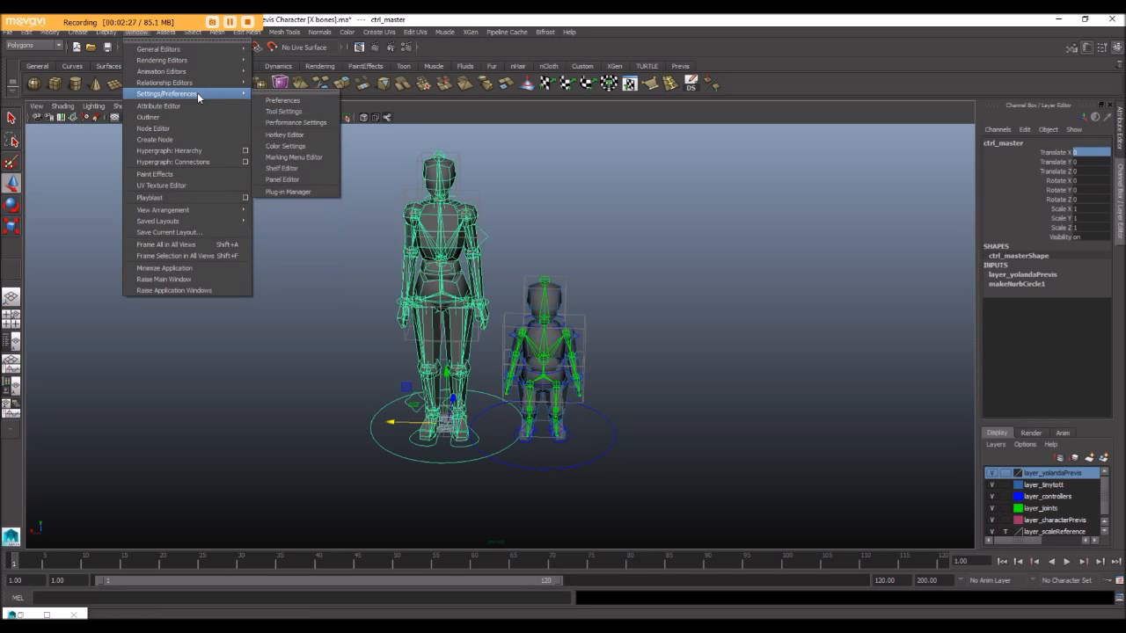
click(283, 101)
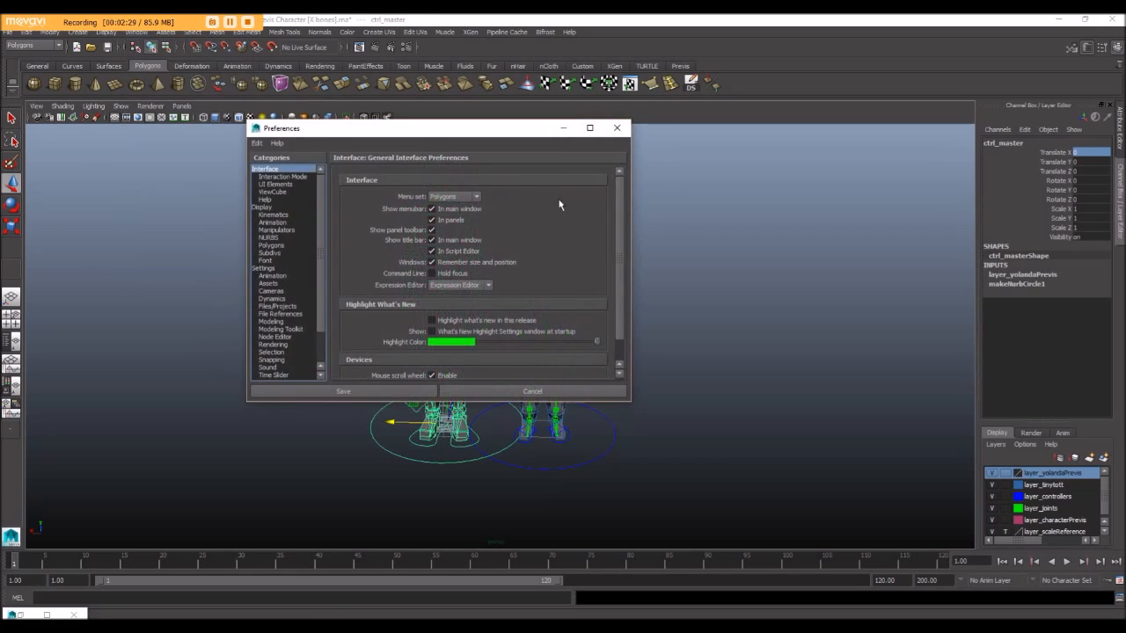
click(266, 268)
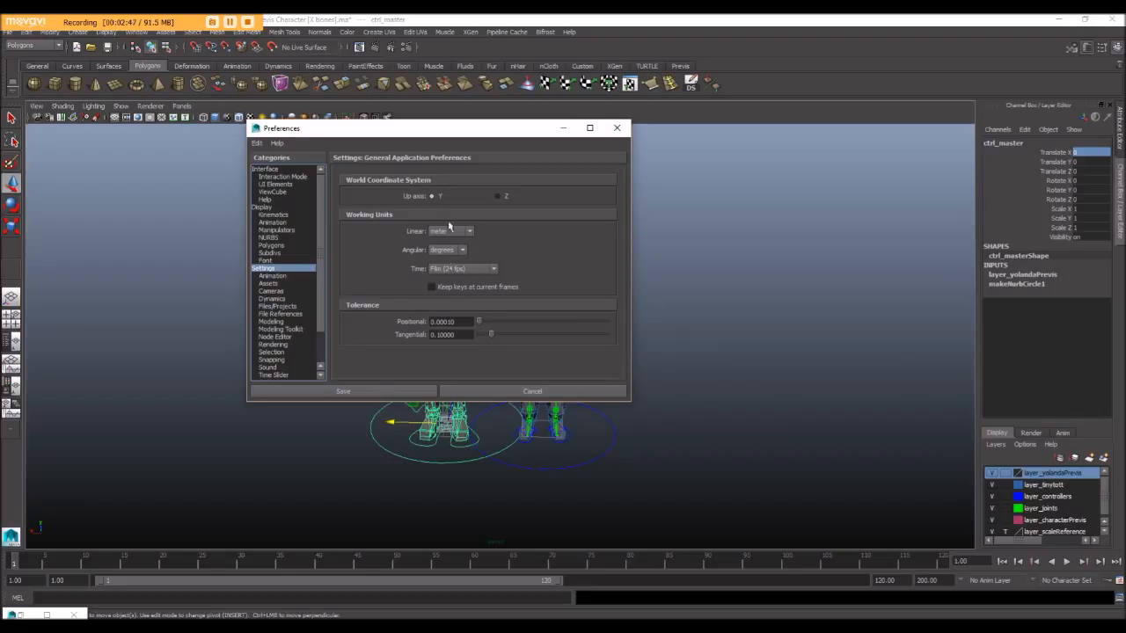
click(356, 393)
Reset the grid options to their defaults and apply them to the scene.
click(105, 33)
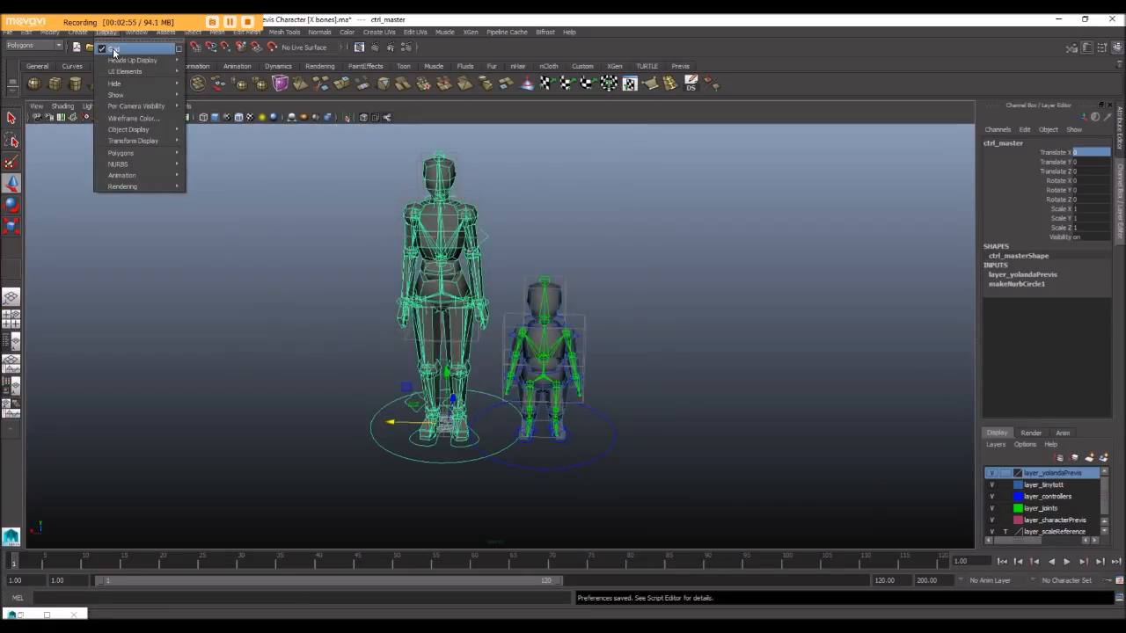
click(180, 51)
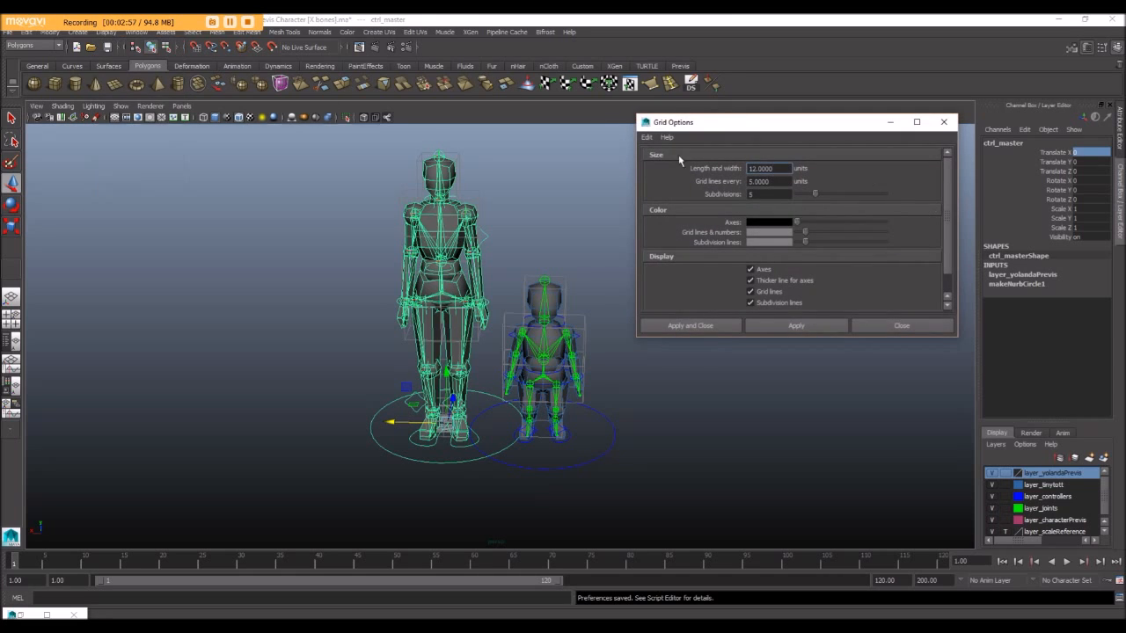
click(650, 138)
click(657, 164)
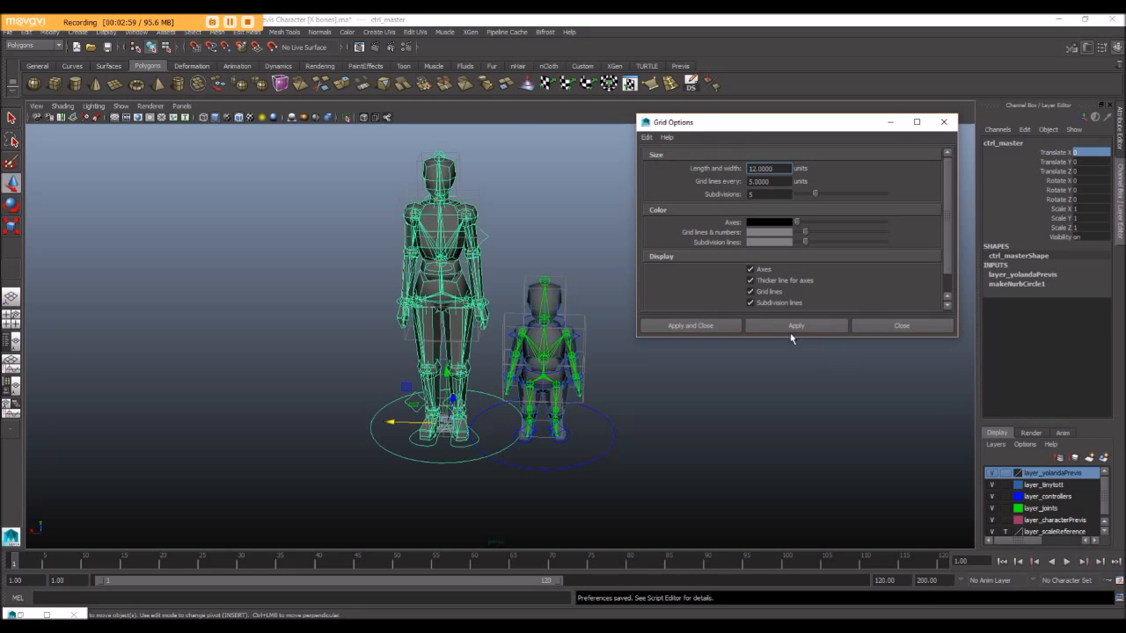
click(720, 326)
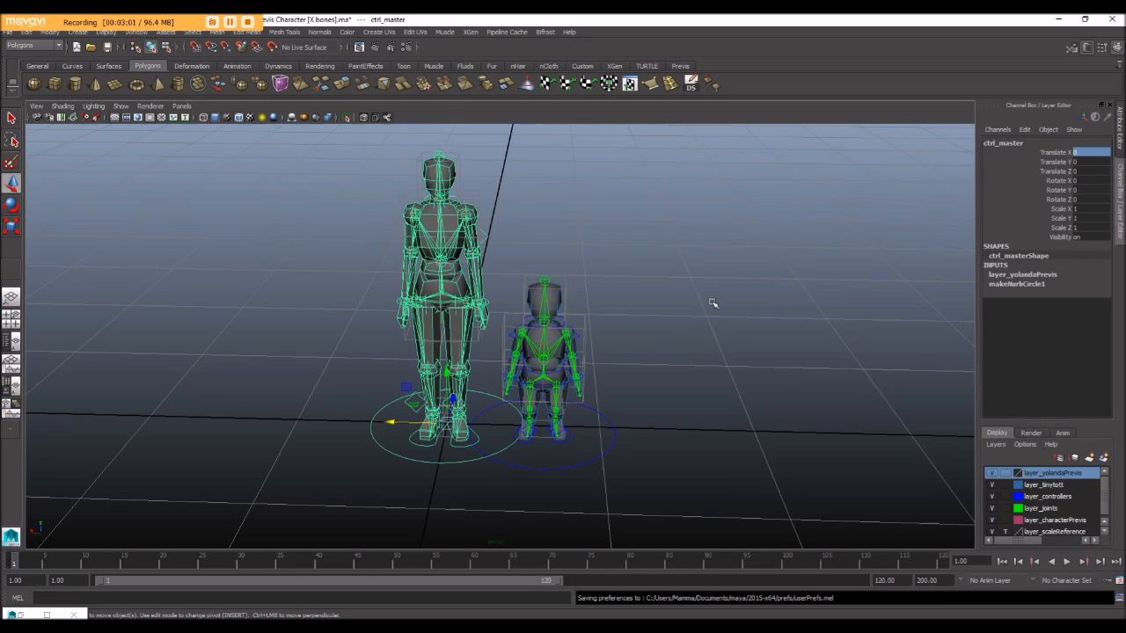
Examine both characters against the grid from several angles and distances.
scroll(712, 303, down, 6)
alt+drag(627, 286, 592, 297)
scroll(591, 297, up, 5)
alt+drag(526, 283, 508, 248)
scroll(575, 256, up, 3)
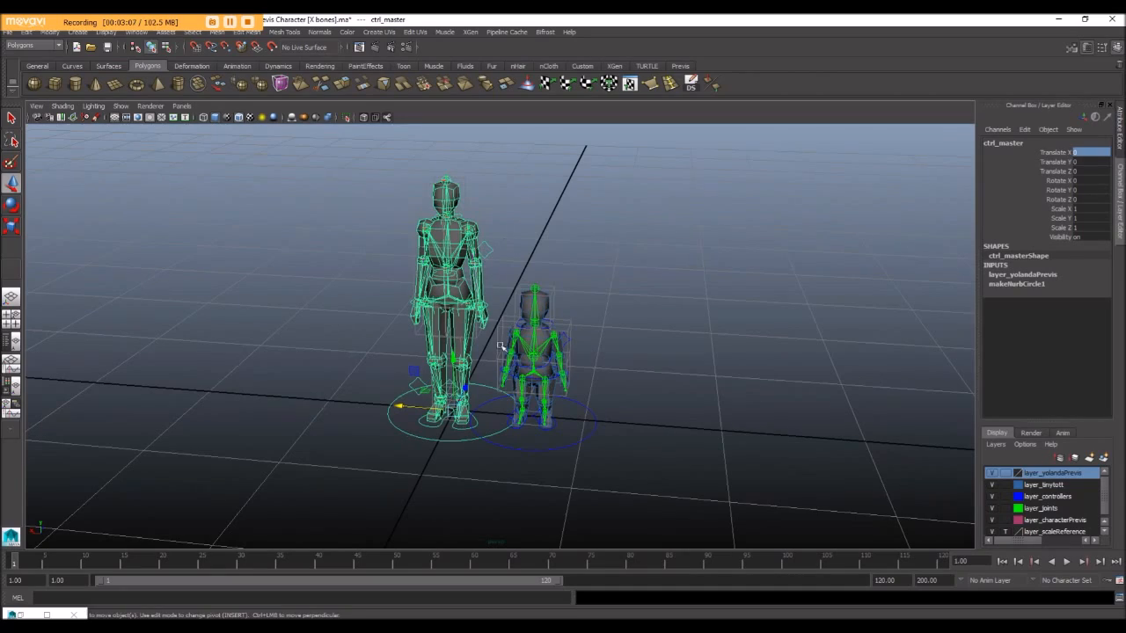
alt+drag(442, 374, 475, 364)
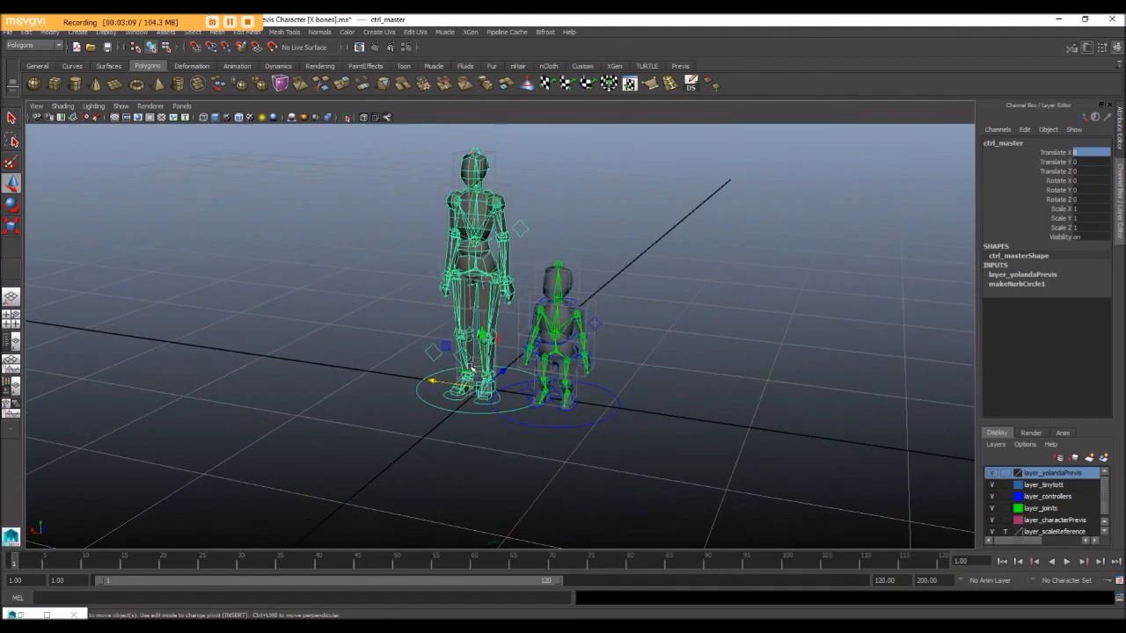
alt+drag(428, 410, 329, 349)
scroll(467, 434, up, 4)
scroll(479, 397, down, 6)
scroll(472, 355, up, 3)
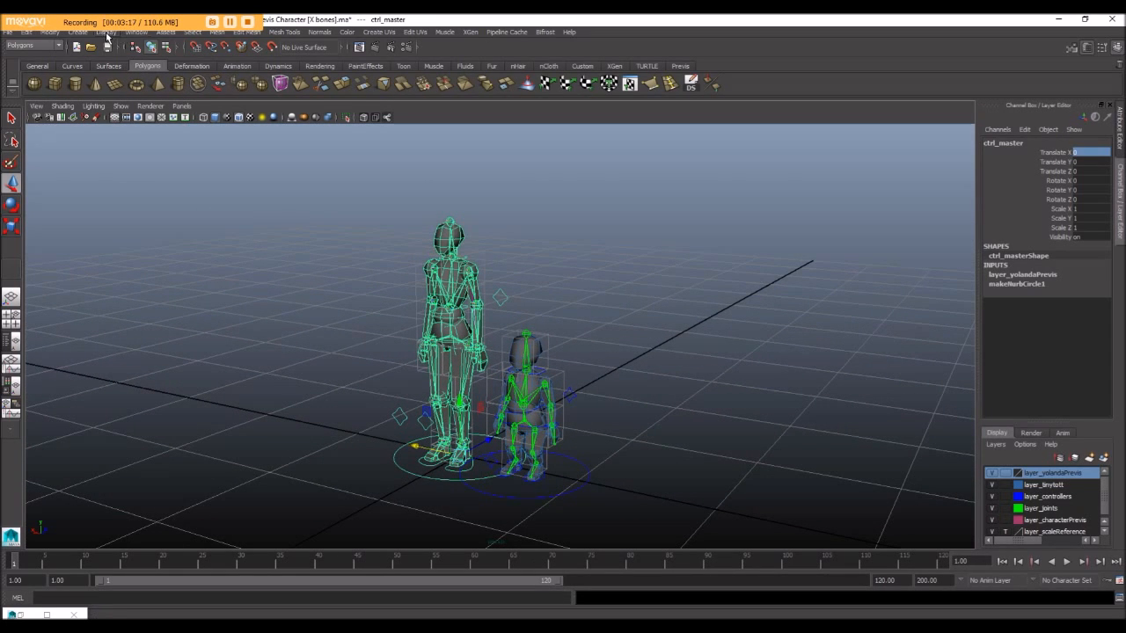
Reset the grid settings again, apply them and close the grid options.
click(104, 33)
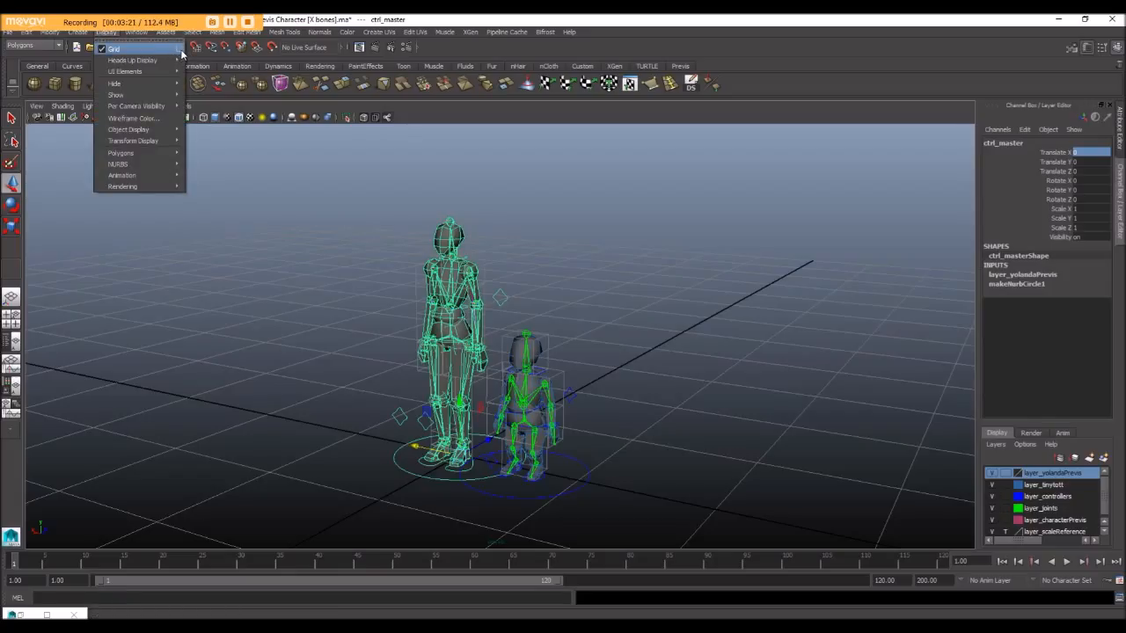
click(179, 50)
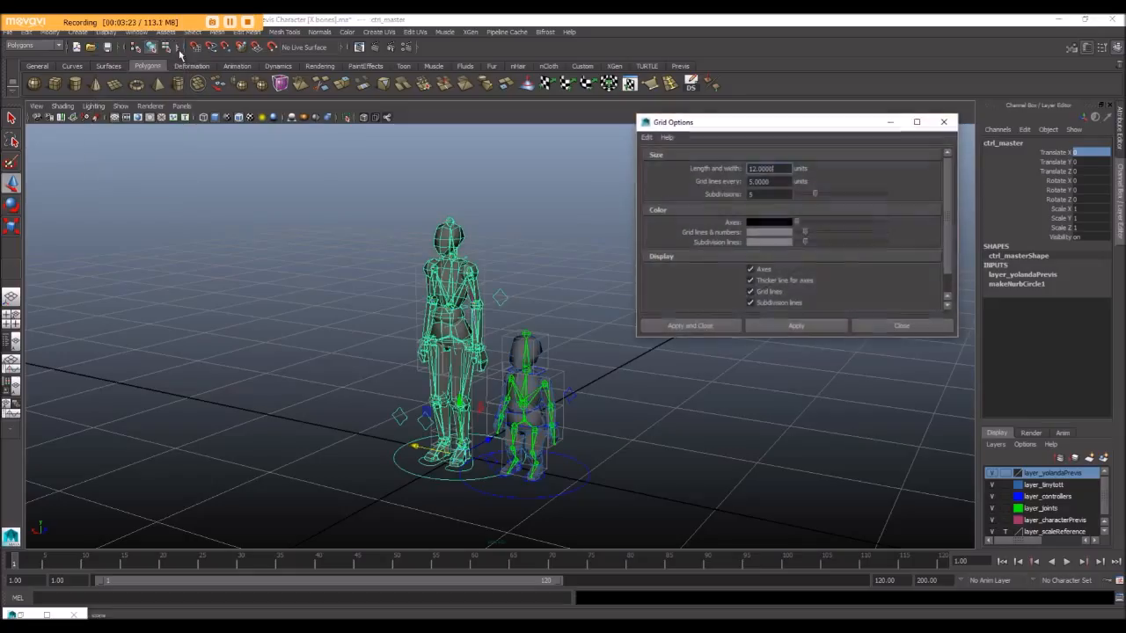
click(646, 137)
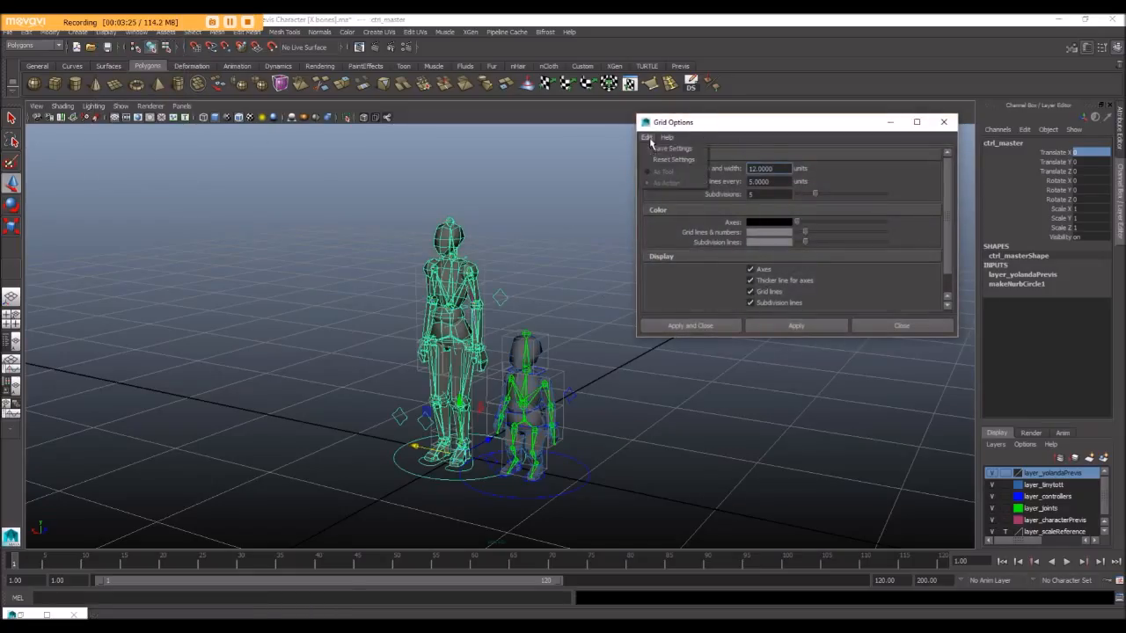
click(699, 157)
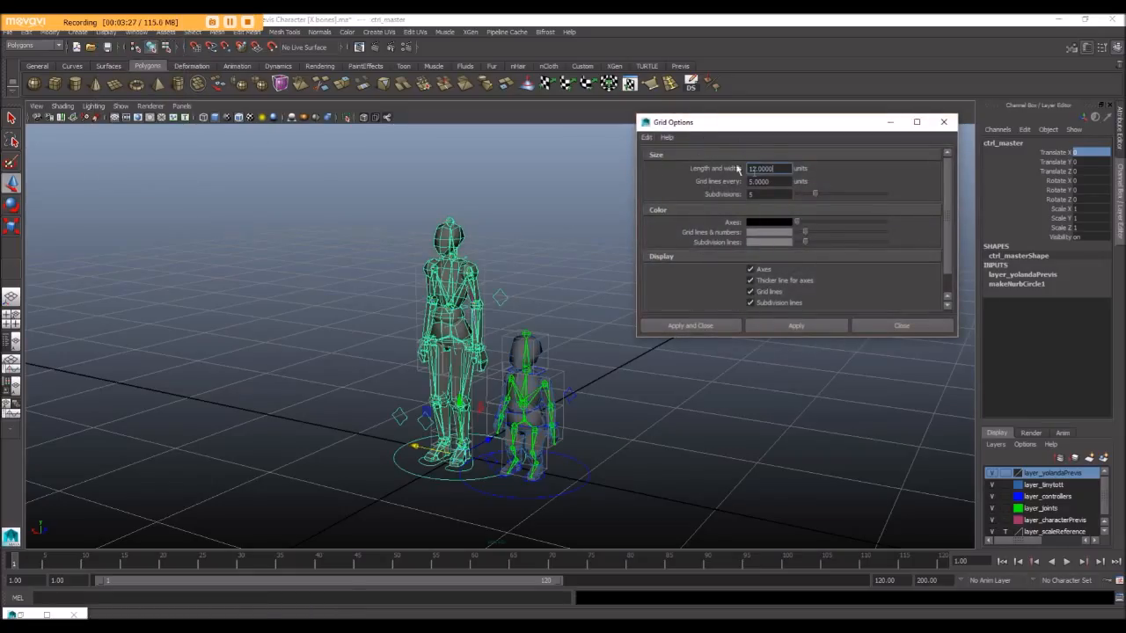
click(796, 325)
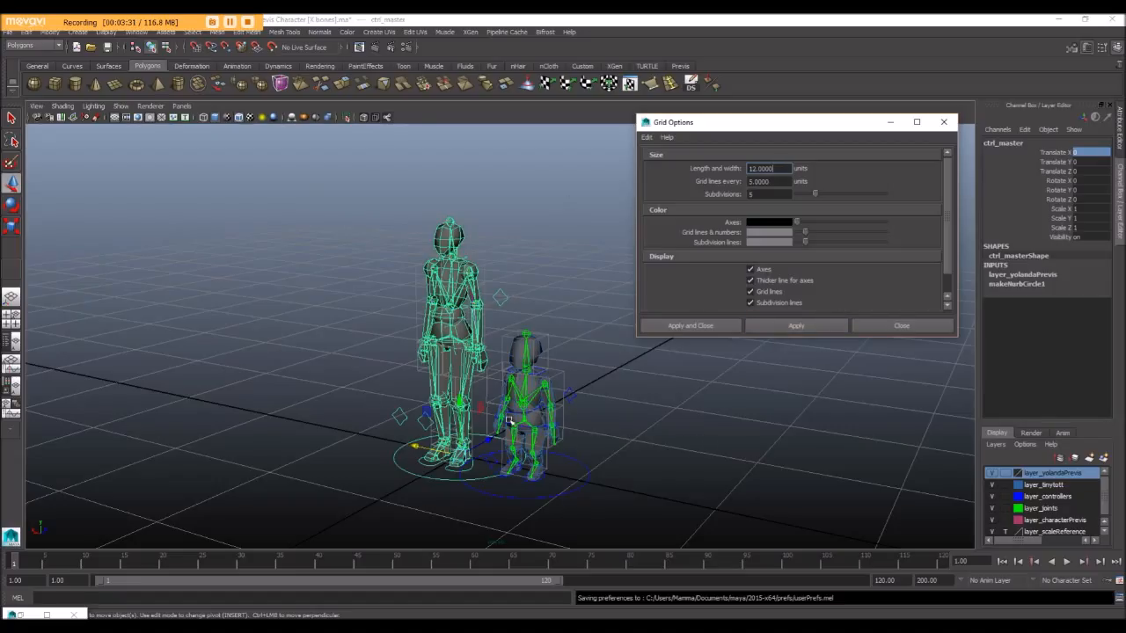
click(901, 326)
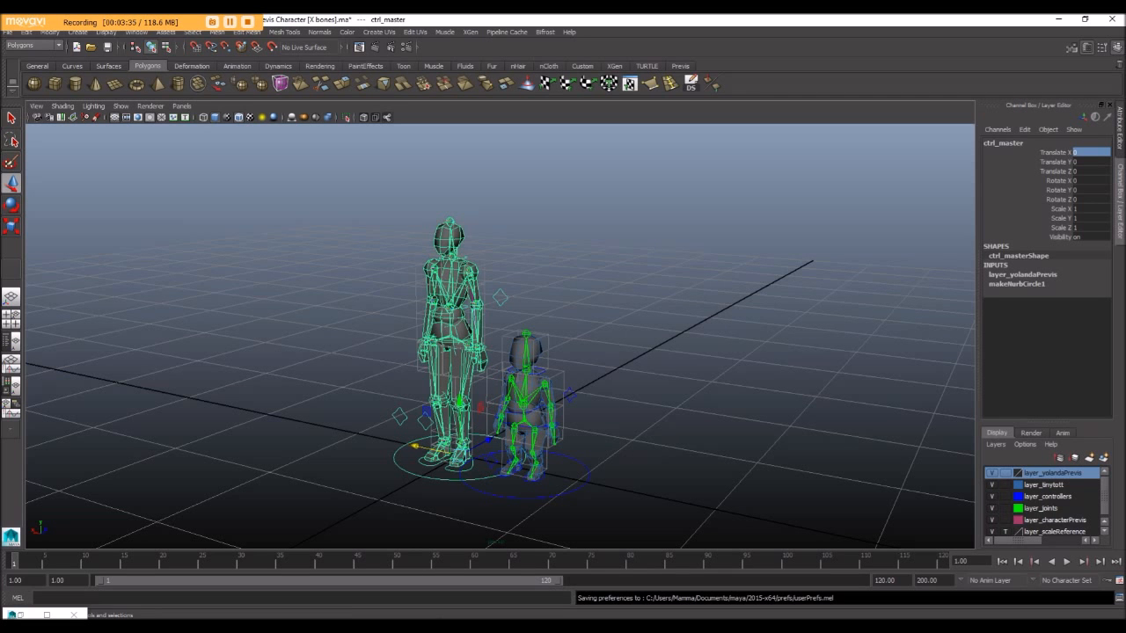
Deselect the tall character and open the Outliner.
click(271, 372)
alt+drag(271, 371, 328, 380)
scroll(326, 377, up, 4)
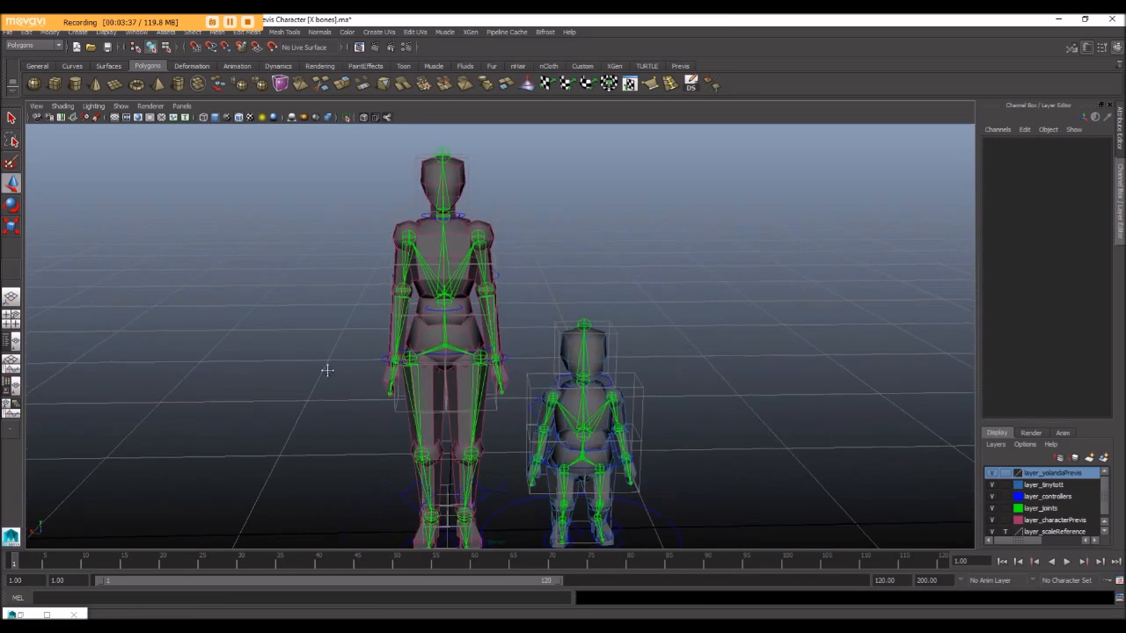
alt+middle_drag(326, 378, 329, 282)
alt+drag(329, 282, 265, 253)
click(137, 32)
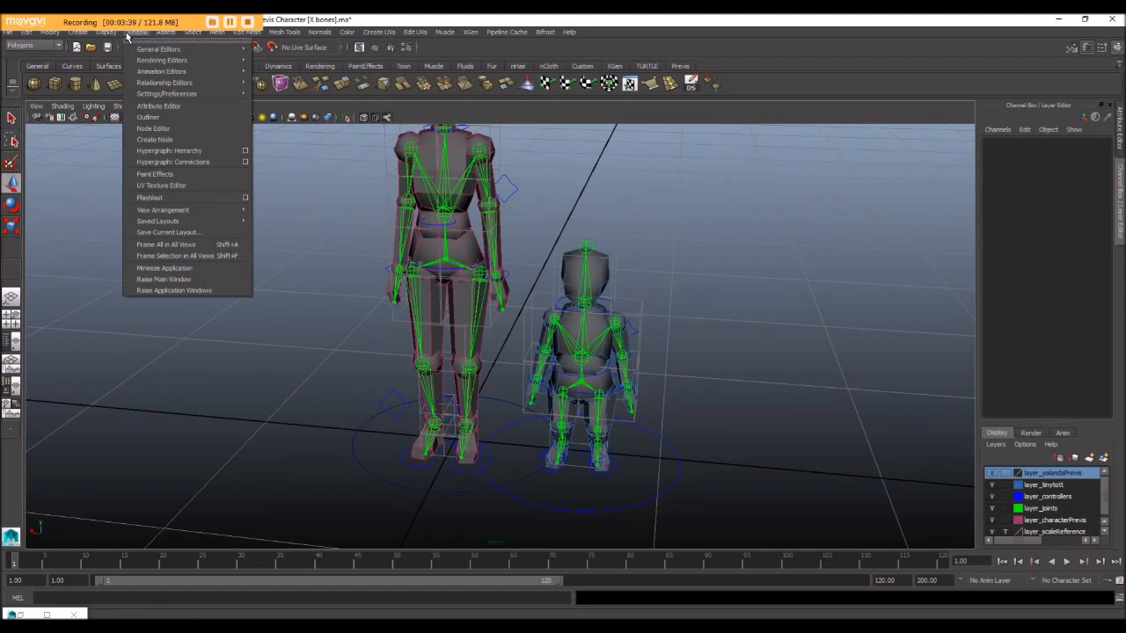
click(161, 141)
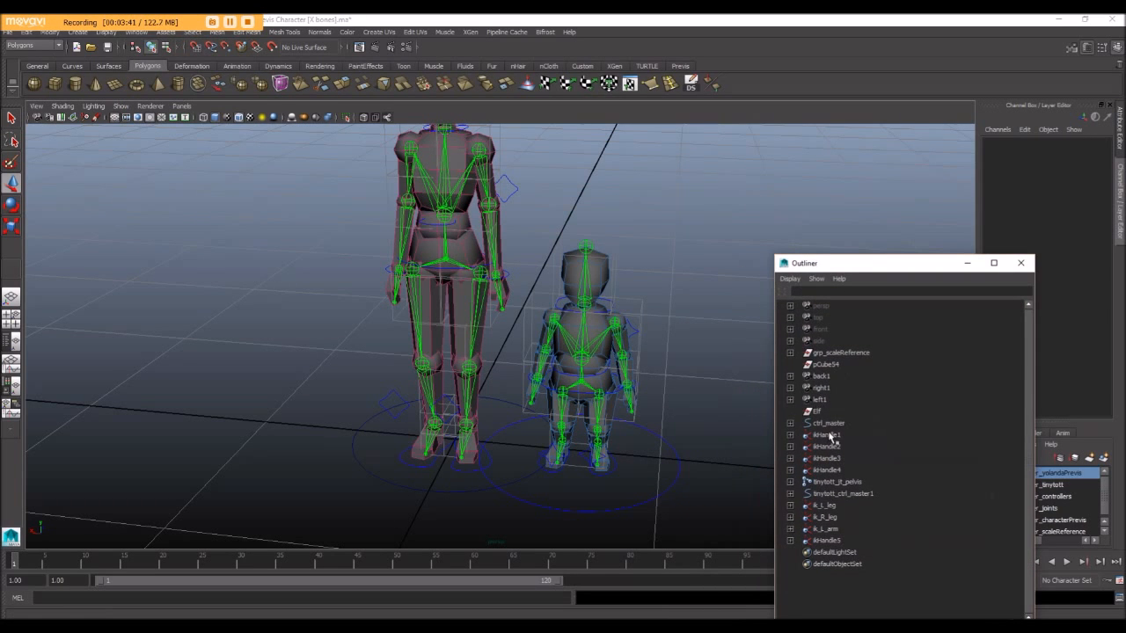
Try moving ctrl_master along X to about 0.876 and select ikHandle1 through ikHandle3.
click(829, 424)
scroll(542, 341, down, 10)
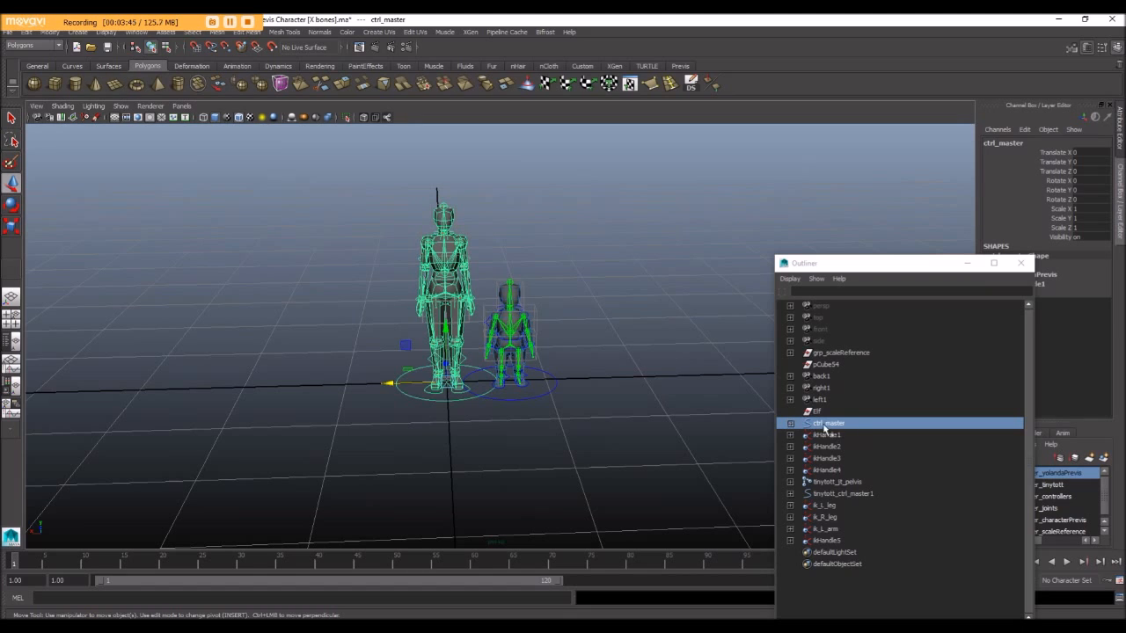
drag(394, 382, 306, 385)
drag(831, 436, 827, 459)
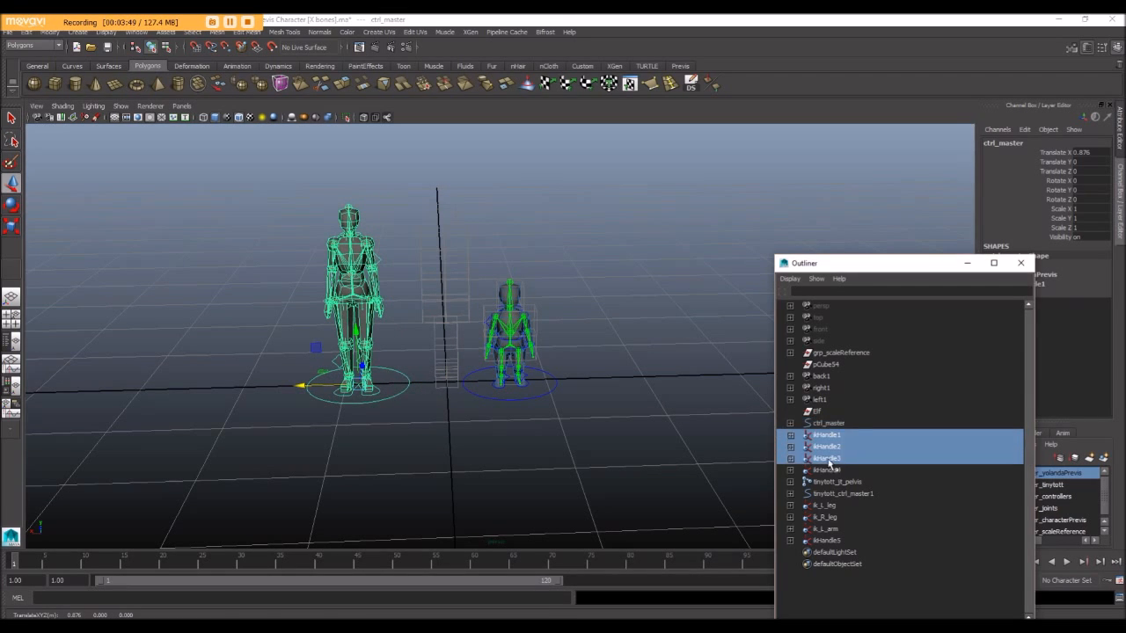
Undo the IK handle selection and the last move of ctrl_master.
click(463, 495)
key(ctrl+z)
key(ctrl+z)
key(ctrl+z)
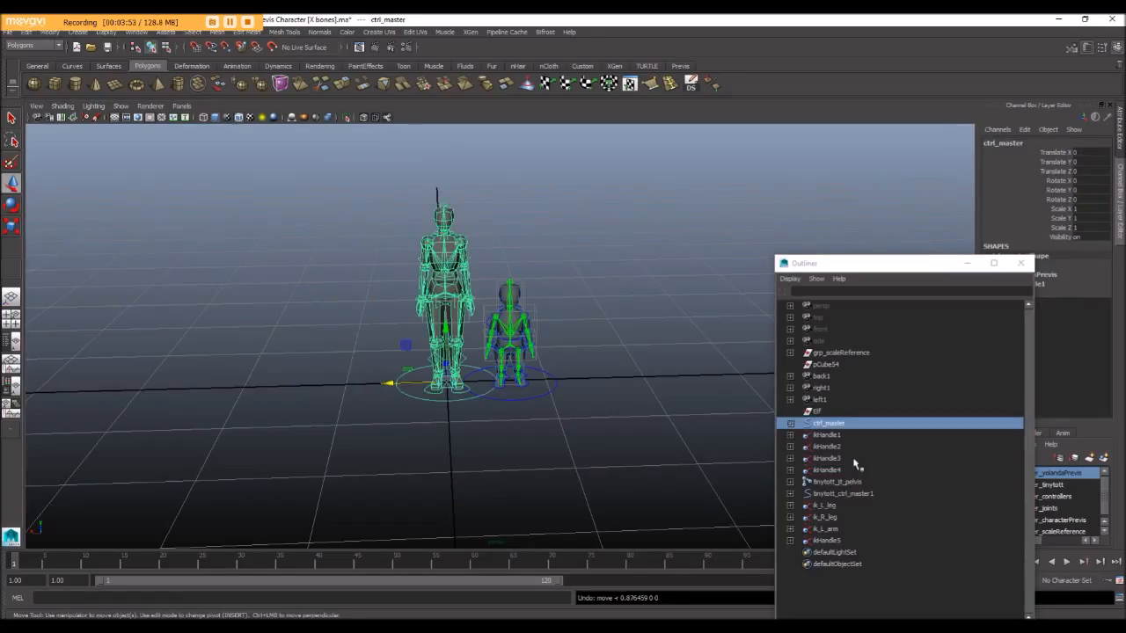
Check ikHandle1, reselect ctrl_master and move it along X to about 1.805.
drag(825, 438, 820, 468)
click(830, 437)
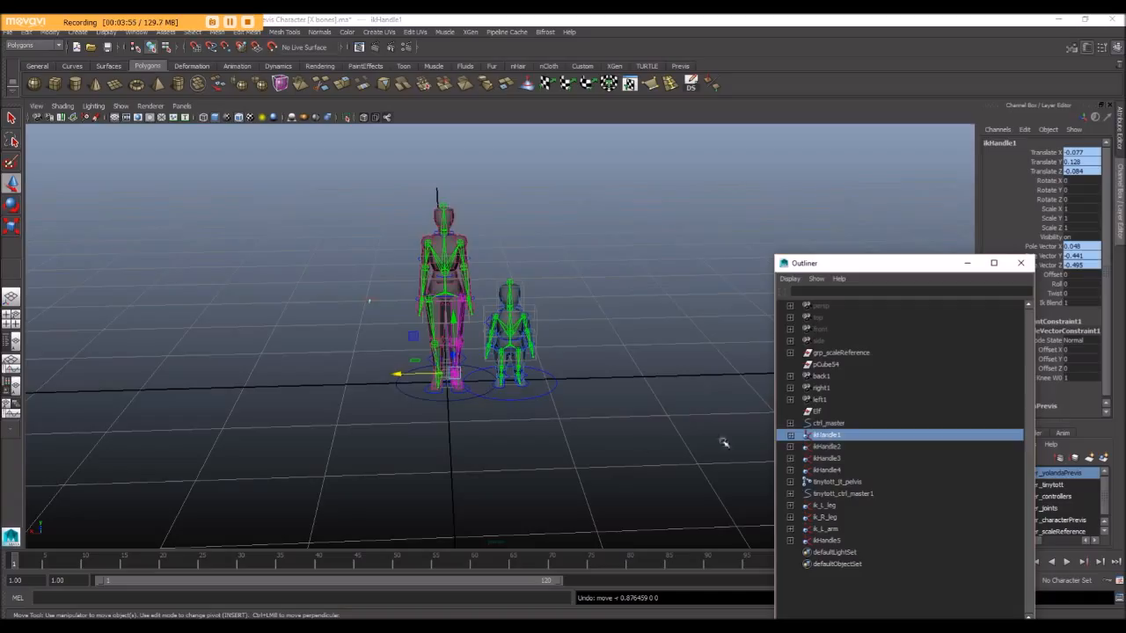
click(837, 424)
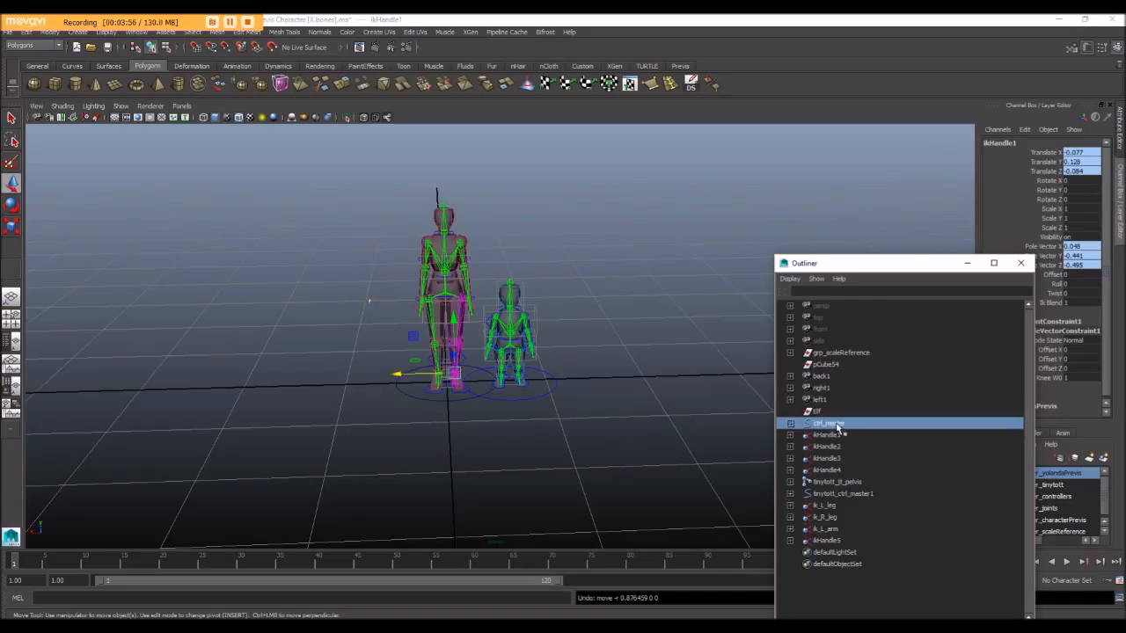
click(389, 381)
click(833, 425)
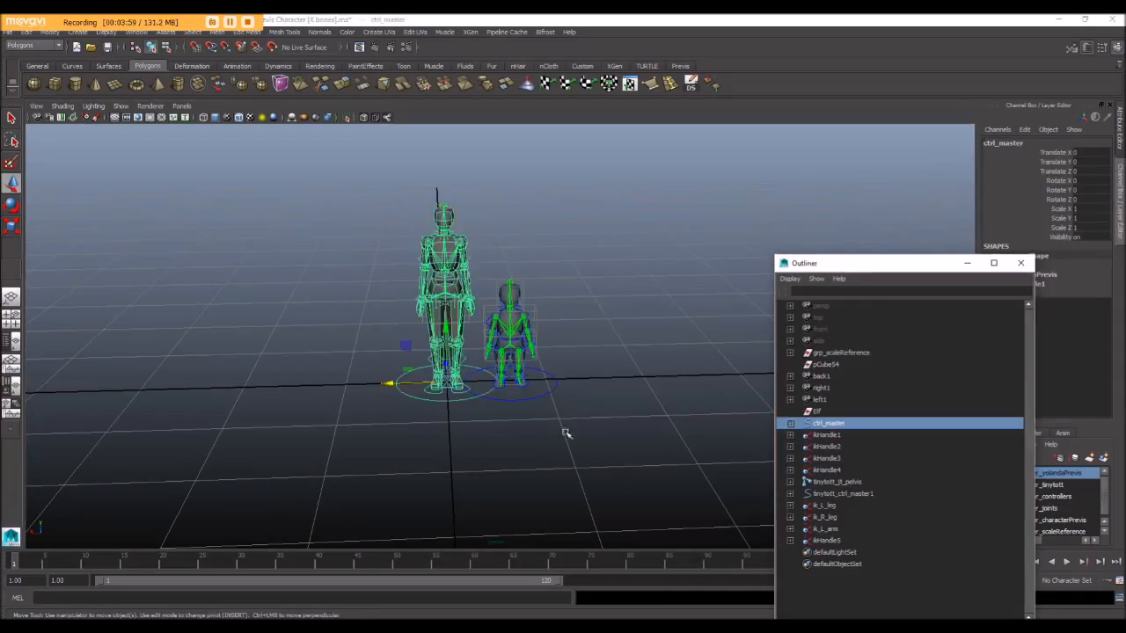
drag(397, 382, 231, 393)
Select ikHandle1, ikHandle2 and ikHandle3 in turn and examine ikHandle3's pole vector up close.
click(832, 437)
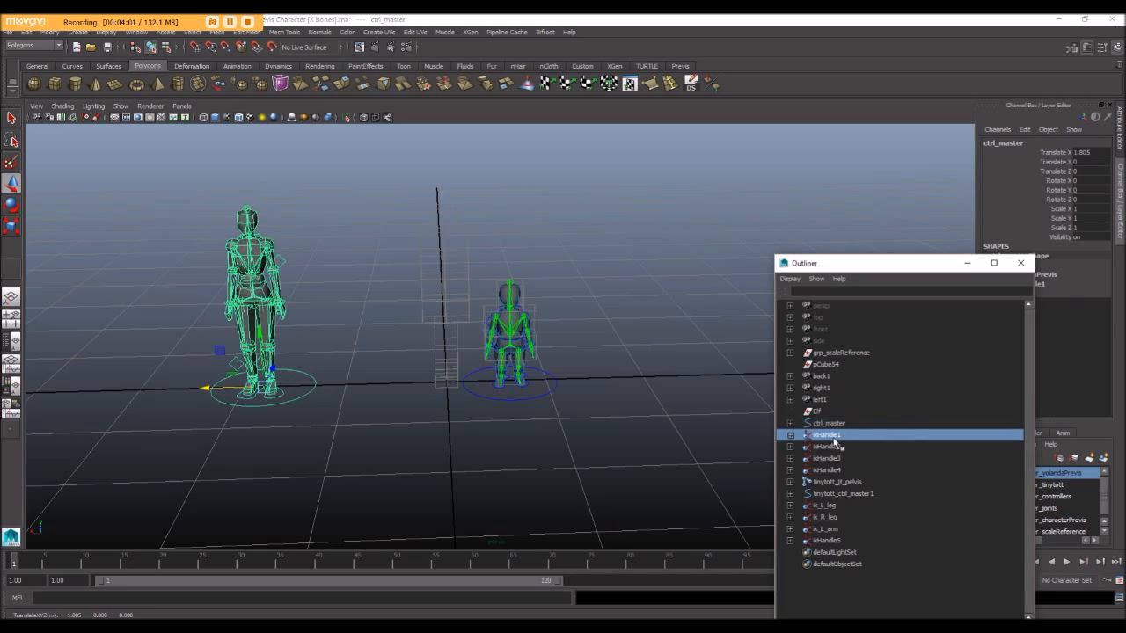
click(833, 448)
click(833, 459)
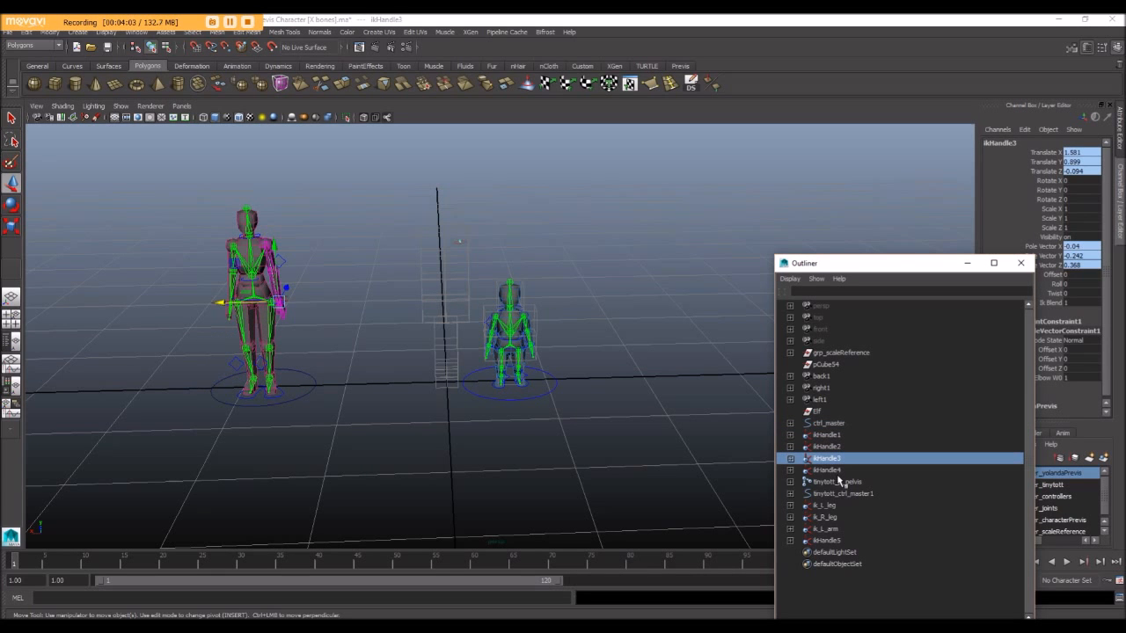
scroll(480, 249, up, 5)
alt+middle_drag(380, 237, 456, 307)
scroll(492, 351, up, 8)
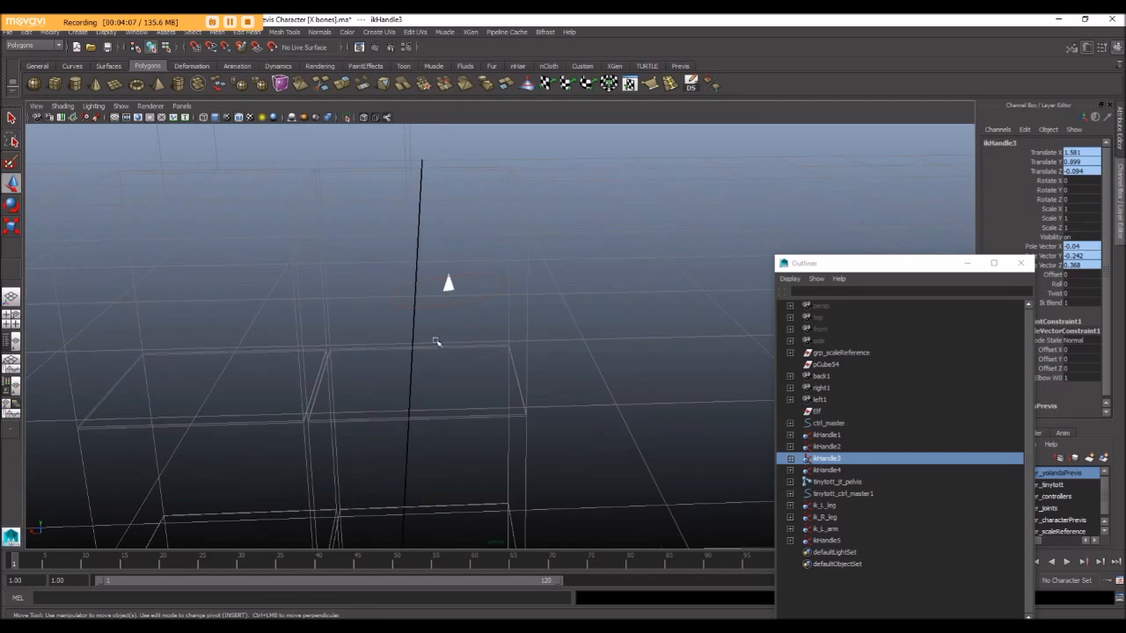
alt+drag(454, 271, 405, 284)
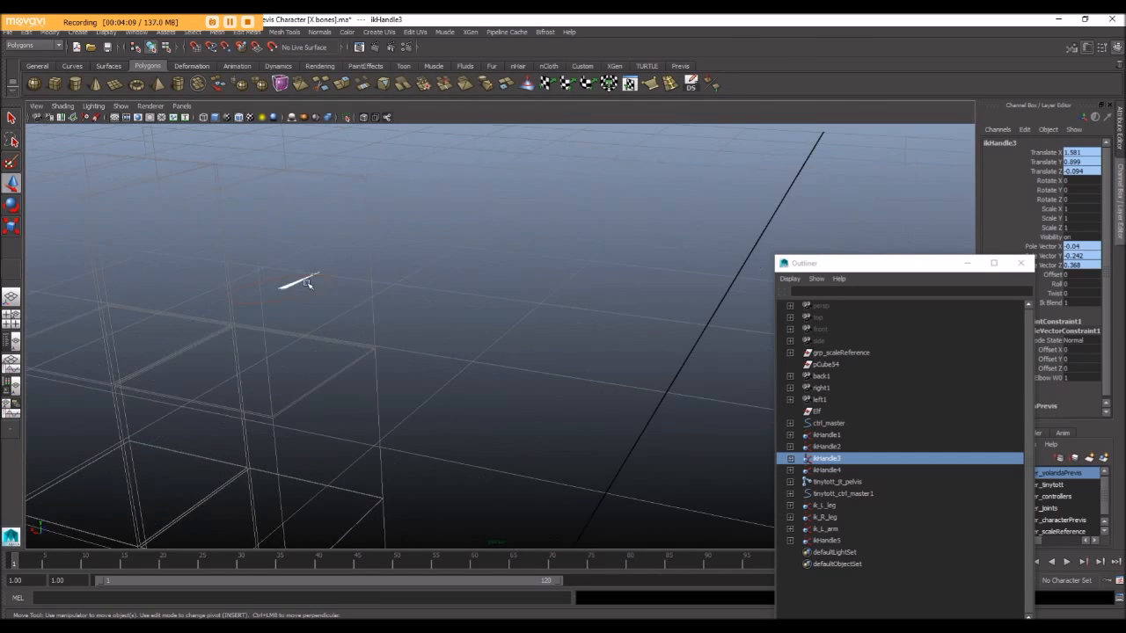
scroll(380, 290, down, 8)
alt+drag(370, 364, 341, 304)
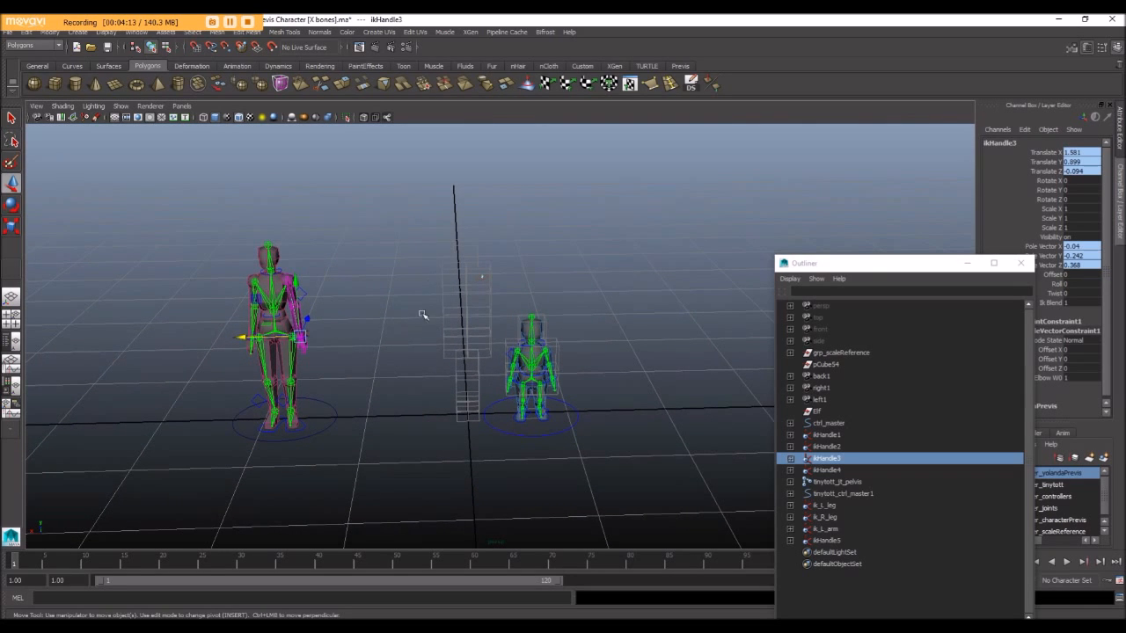
Undo the handle selections and the test move of ctrl_master along X.
key(ctrl+z)
key(ctrl+z)
key(ctrl+z)
key(ctrl+z)
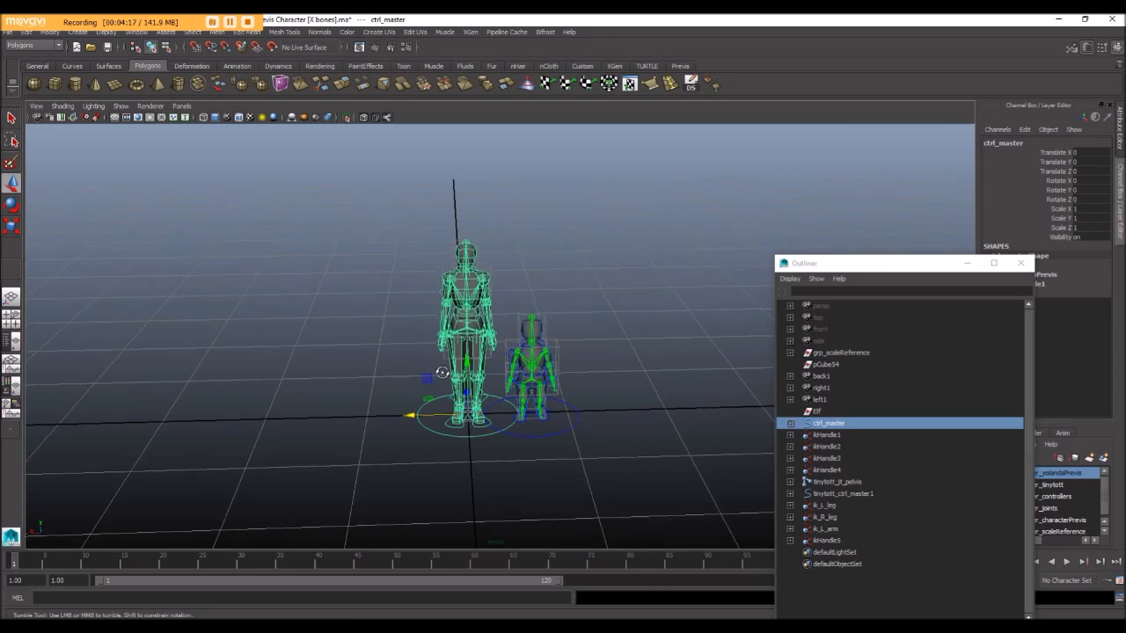
Parent ikHandle1, ikHandle2, ikHandle3 and ikHandle4 under ctrl_master.
alt+drag(441, 371, 422, 442)
alt+drag(441, 403, 483, 398)
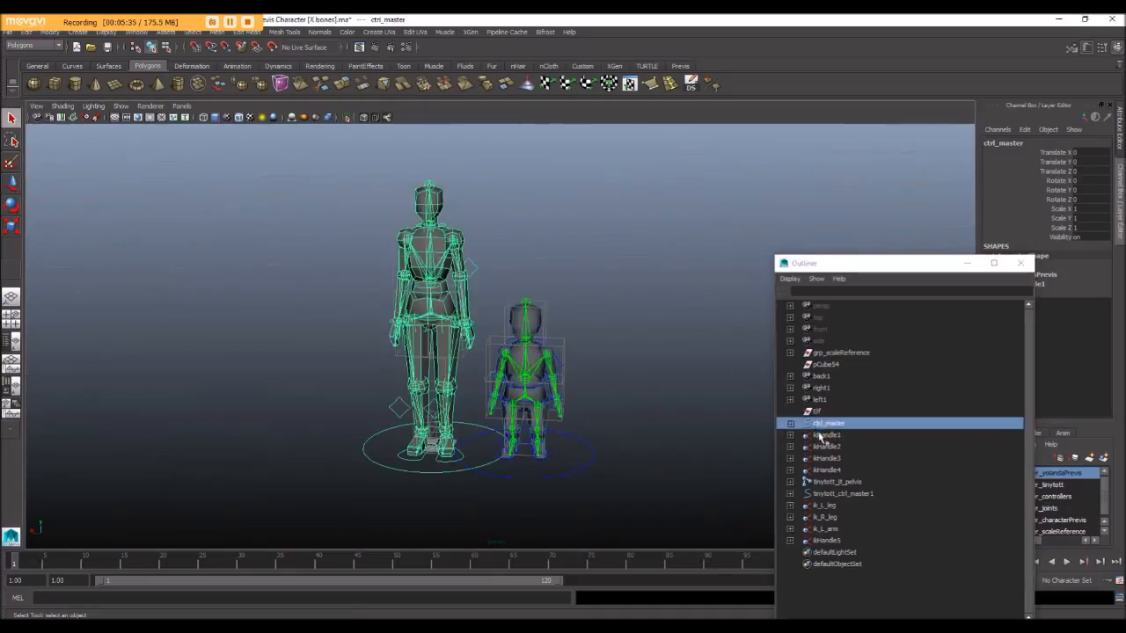
drag(822, 437, 822, 472)
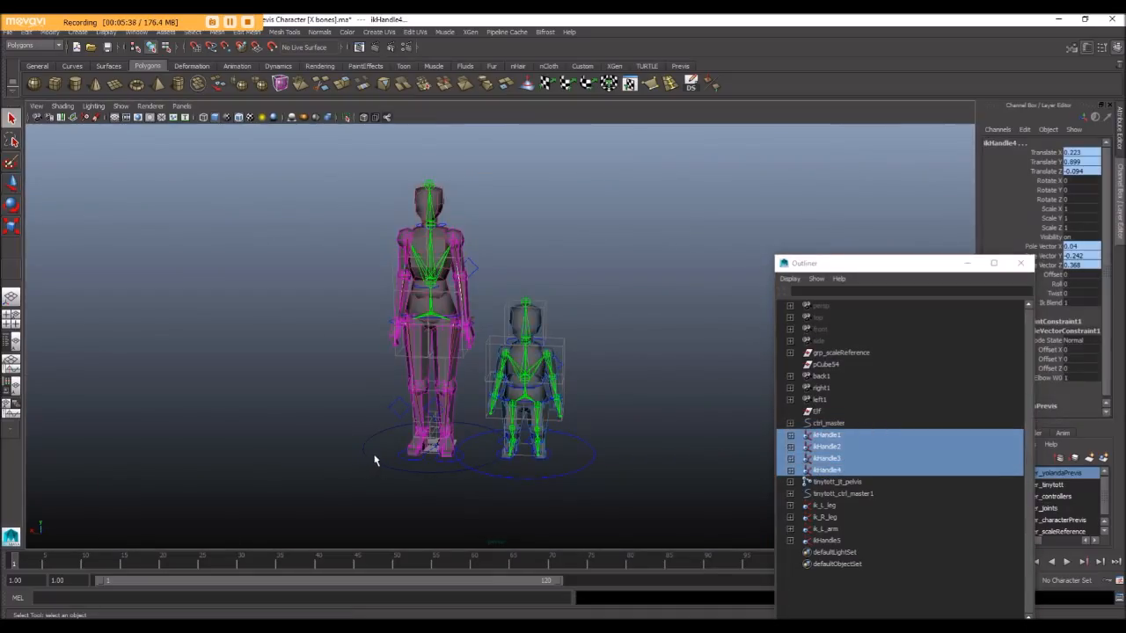
shift+drag(365, 495, 368, 502)
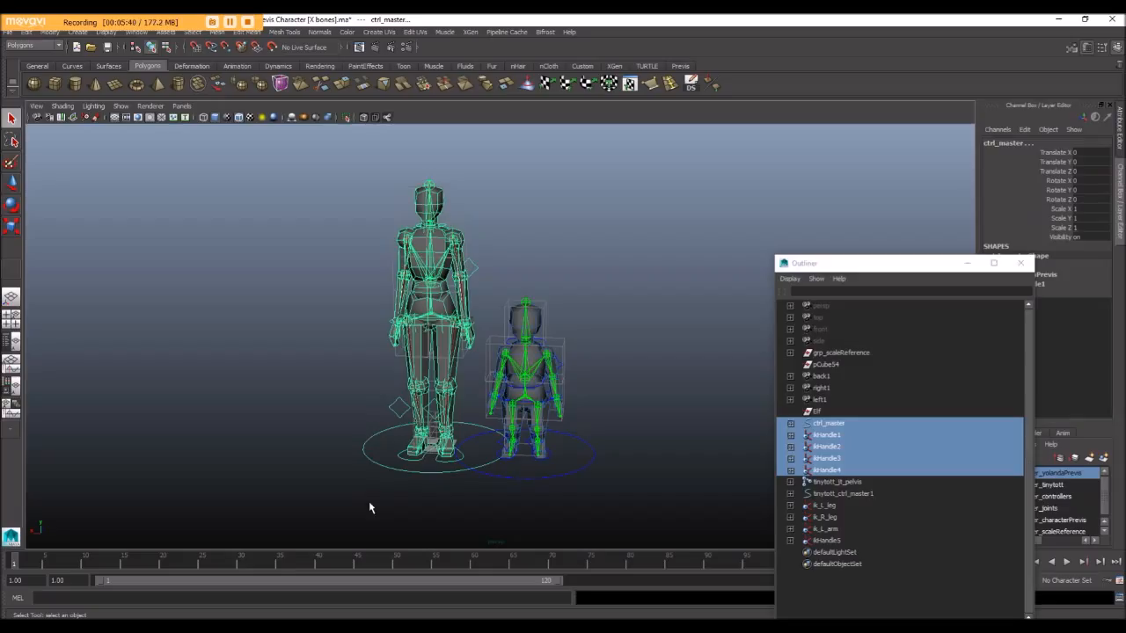
click(861, 446)
drag(840, 436, 836, 473)
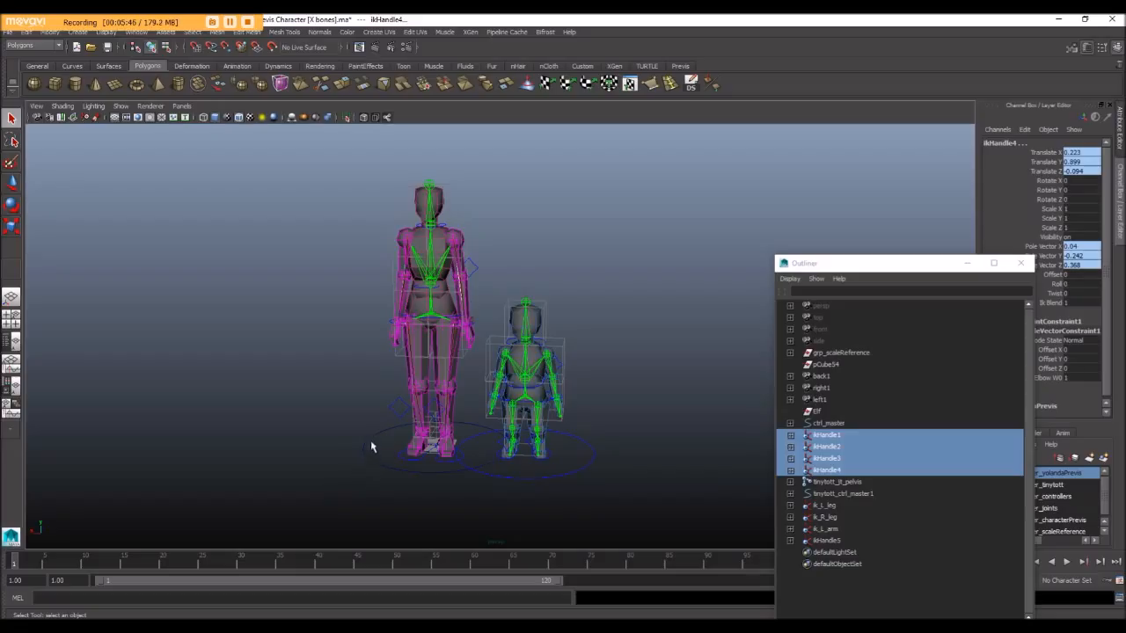
shift+drag(380, 441, 305, 476)
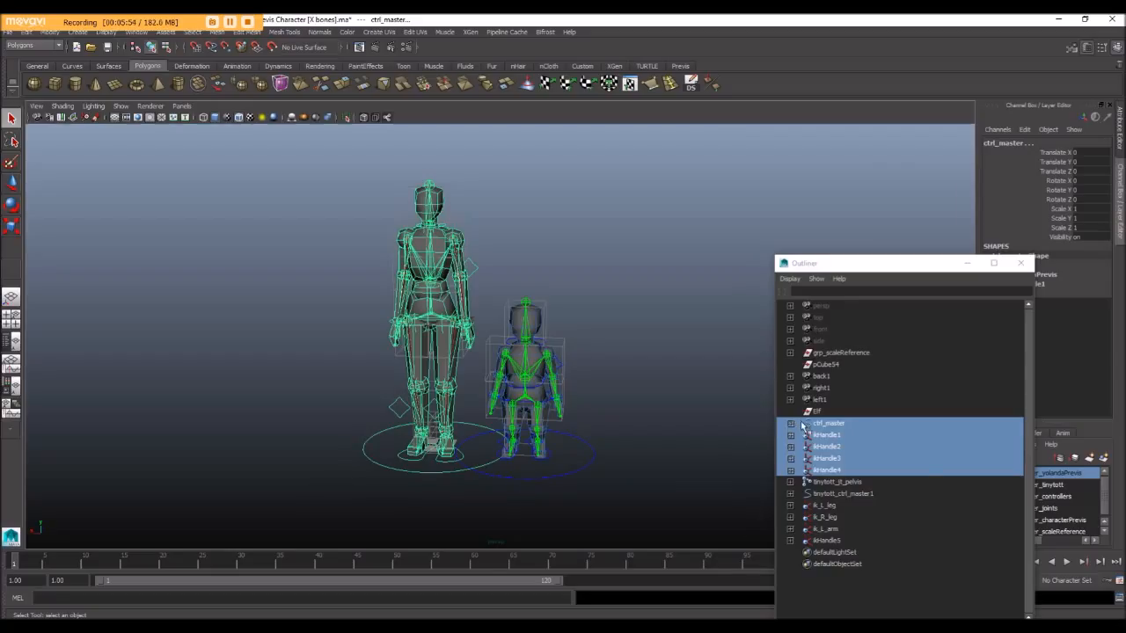
key(p)
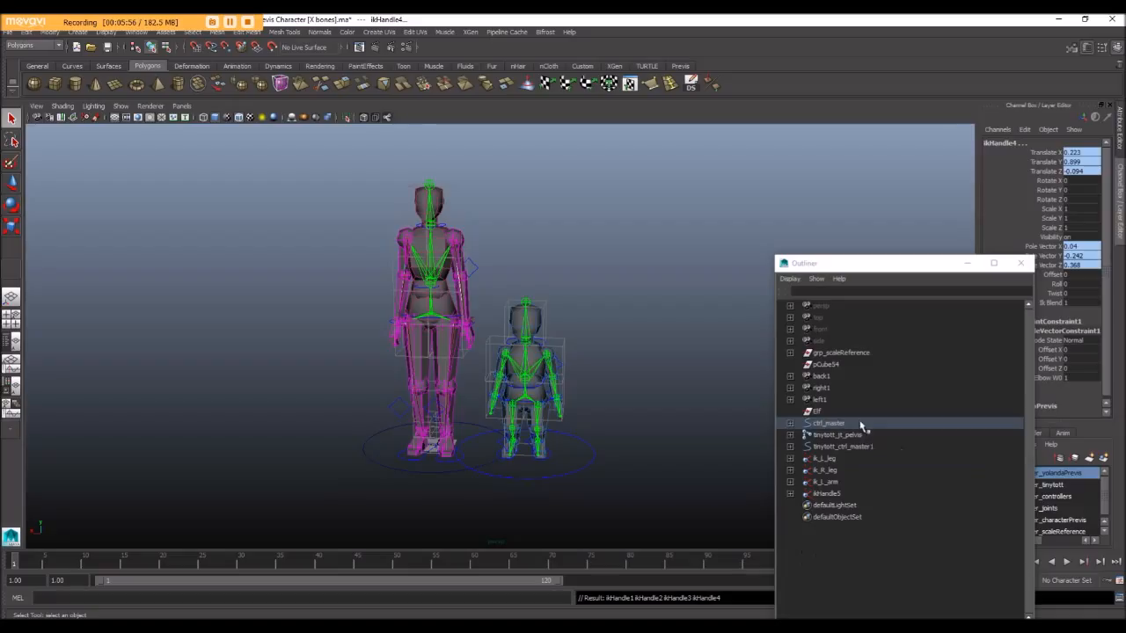
Test the parented rig by moving ctrl_master along X to about 1.685.
click(840, 424)
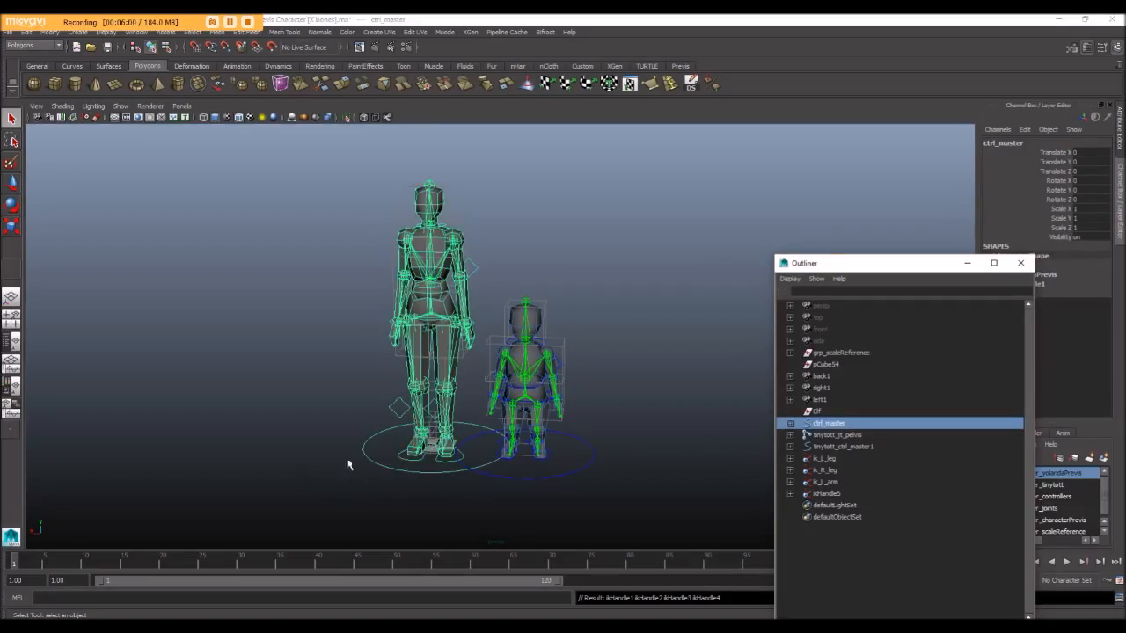
click(377, 485)
click(417, 474)
key(w)
drag(387, 444, 155, 431)
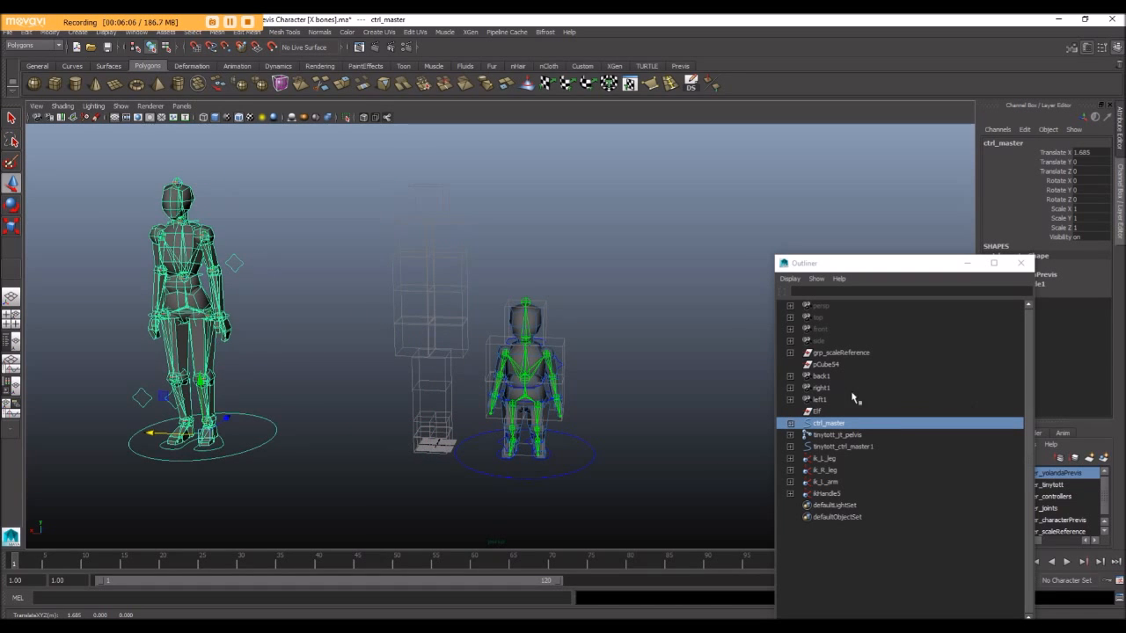
Expand the ctrl_master hierarchy and inspect the IK handles parented beneath it.
click(790, 423)
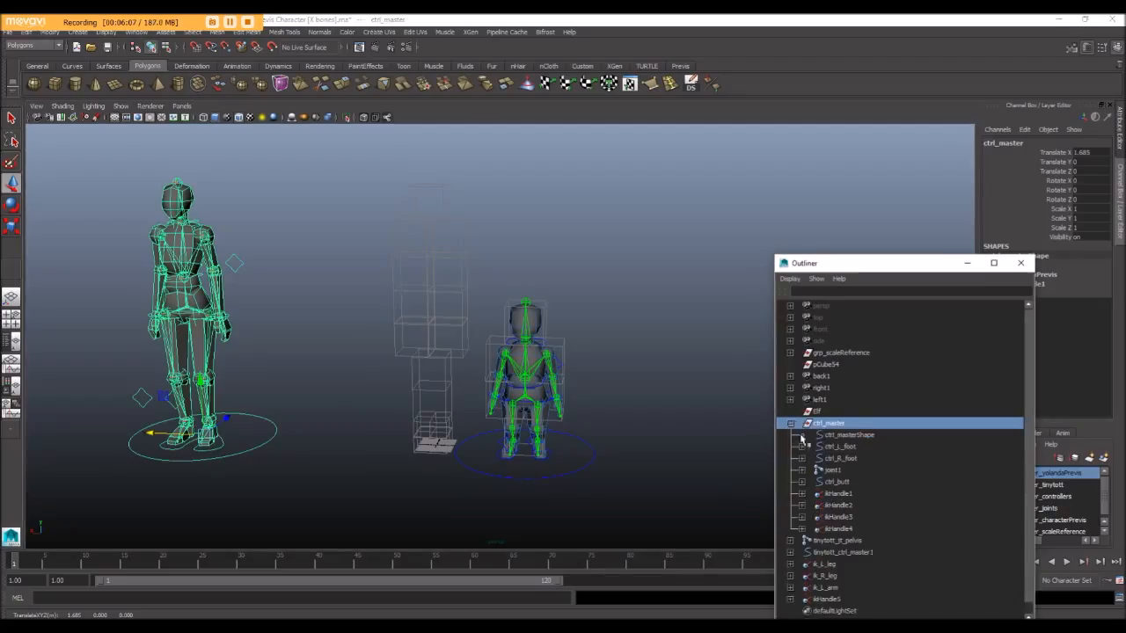
click(844, 509)
click(840, 528)
click(840, 508)
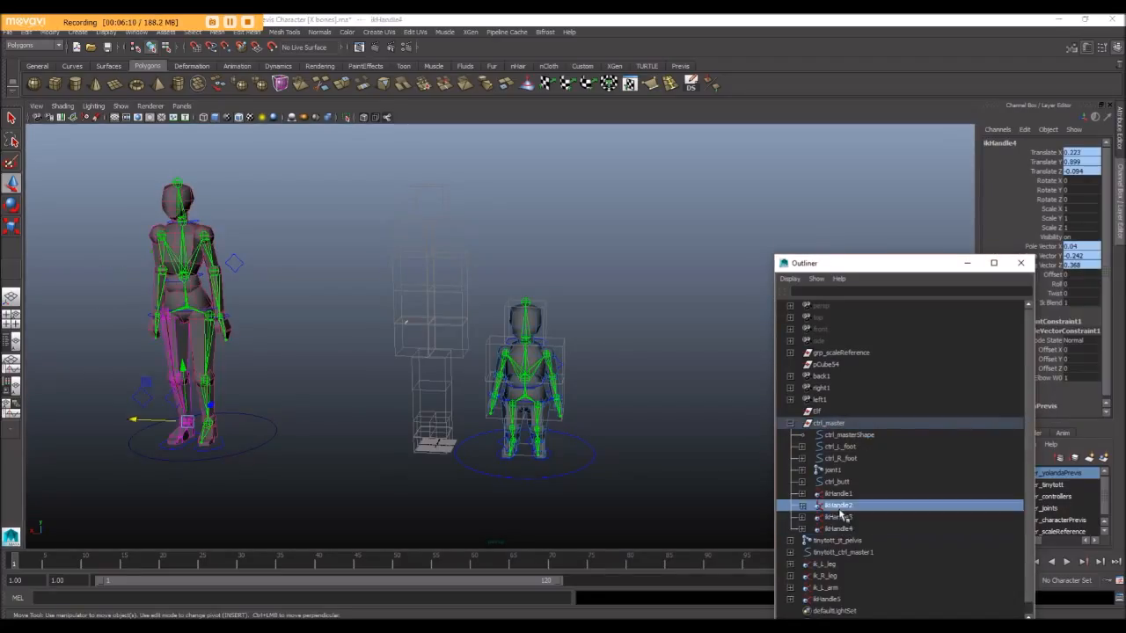
click(834, 482)
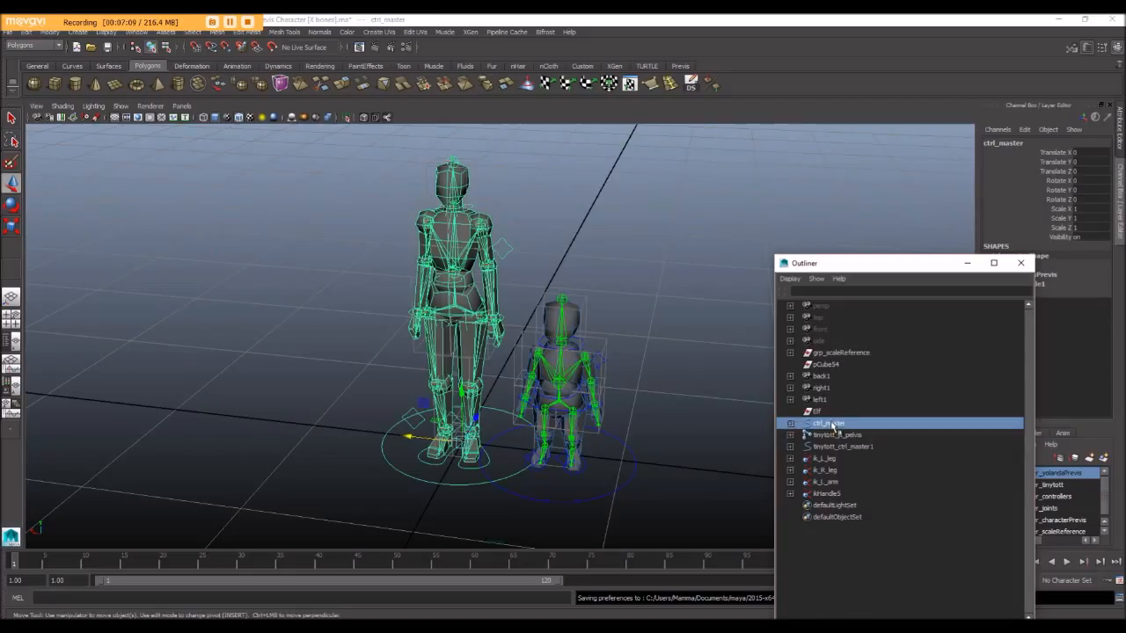
Check the objects grouped under ctrl_master, test-move the control along X to about 1.685, and undo the move.
click(790, 423)
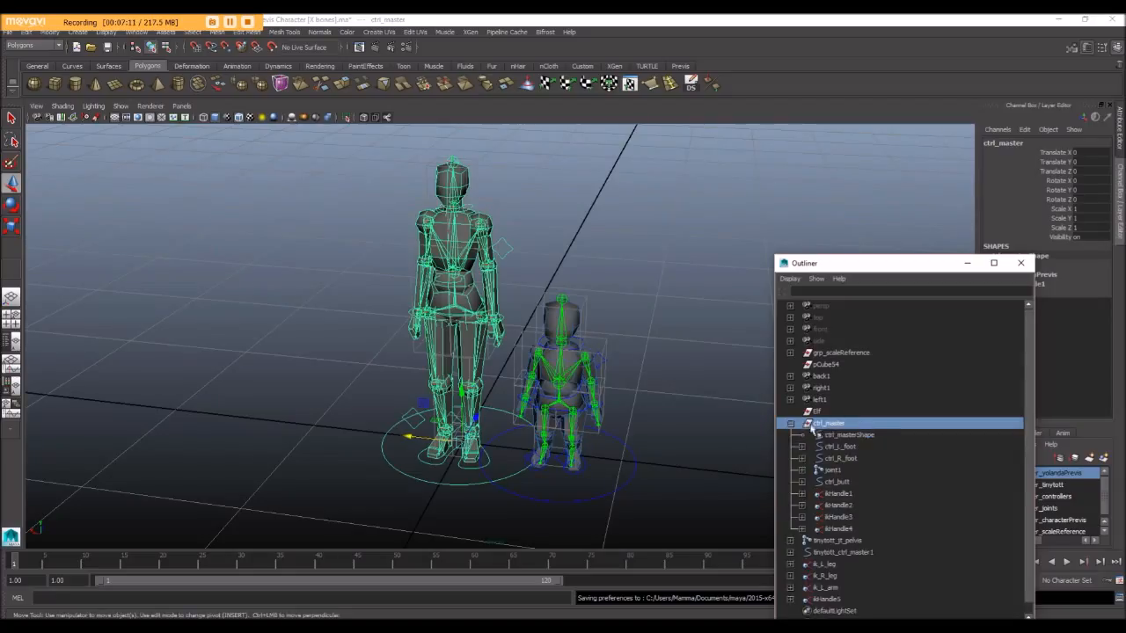
click(790, 423)
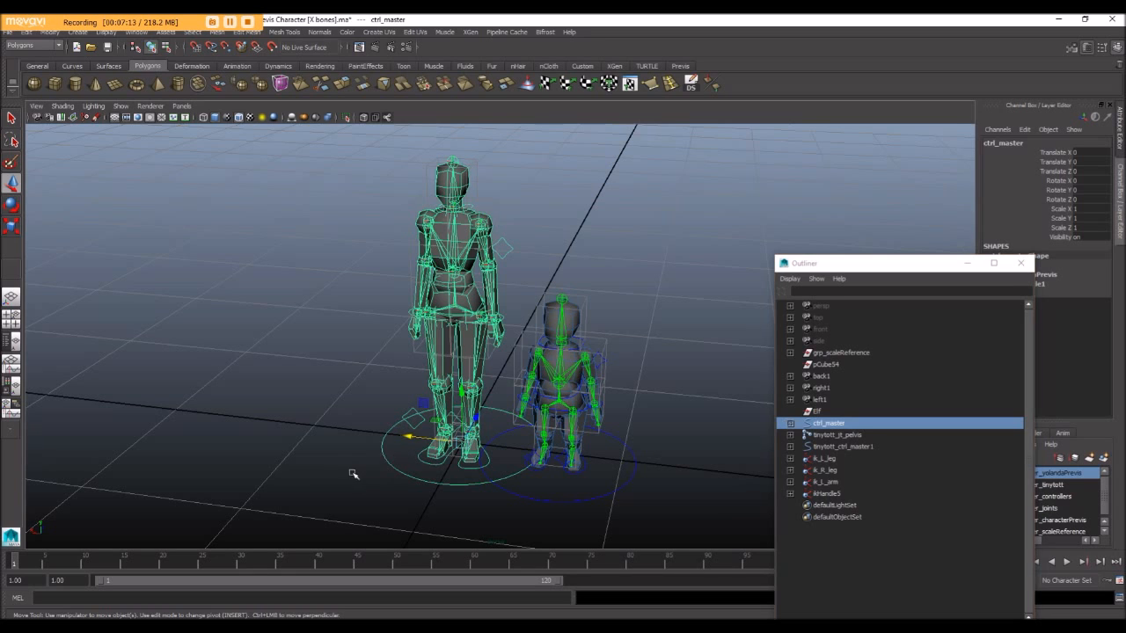
drag(405, 437, 167, 430)
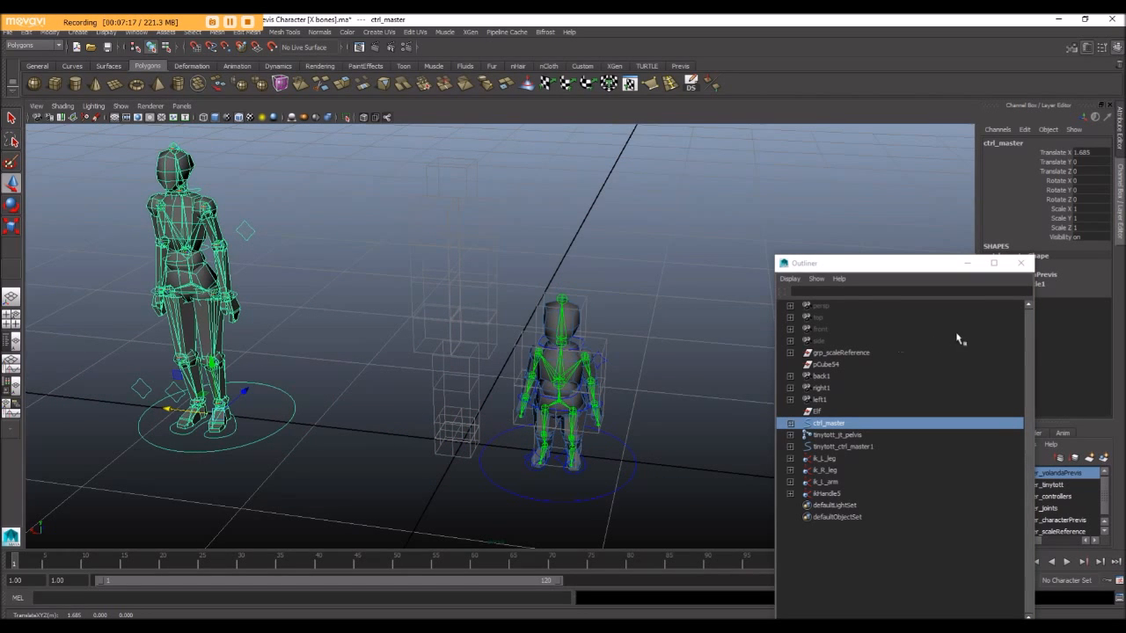
key(ctrl+z)
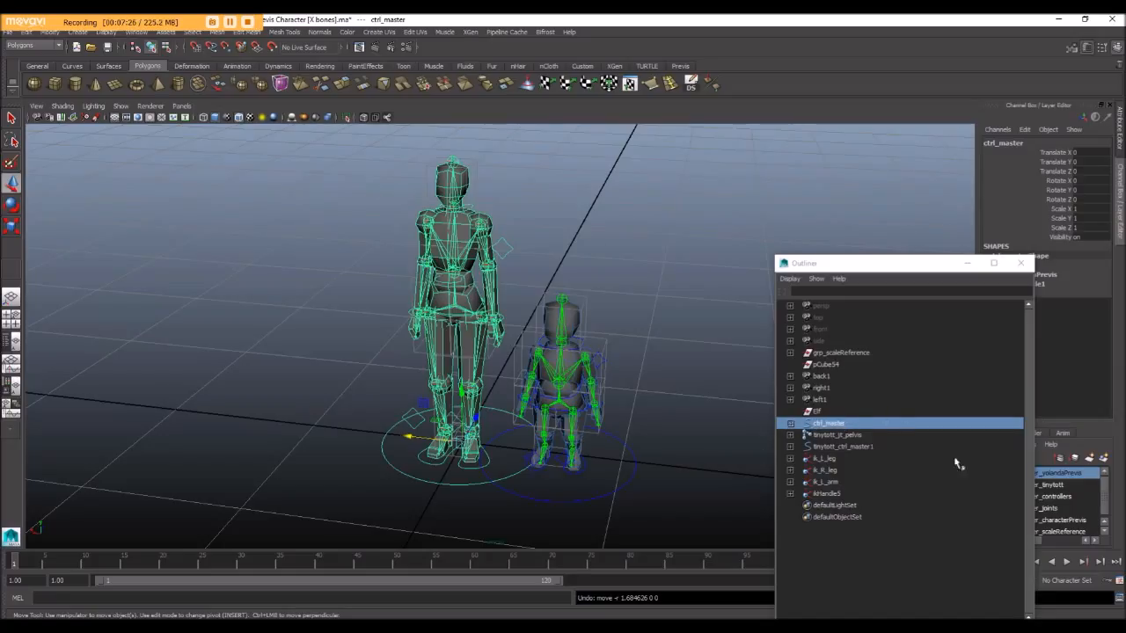
Rename ctrl_master as yolandaPREVIS in the Outliner.
double_click(830, 423)
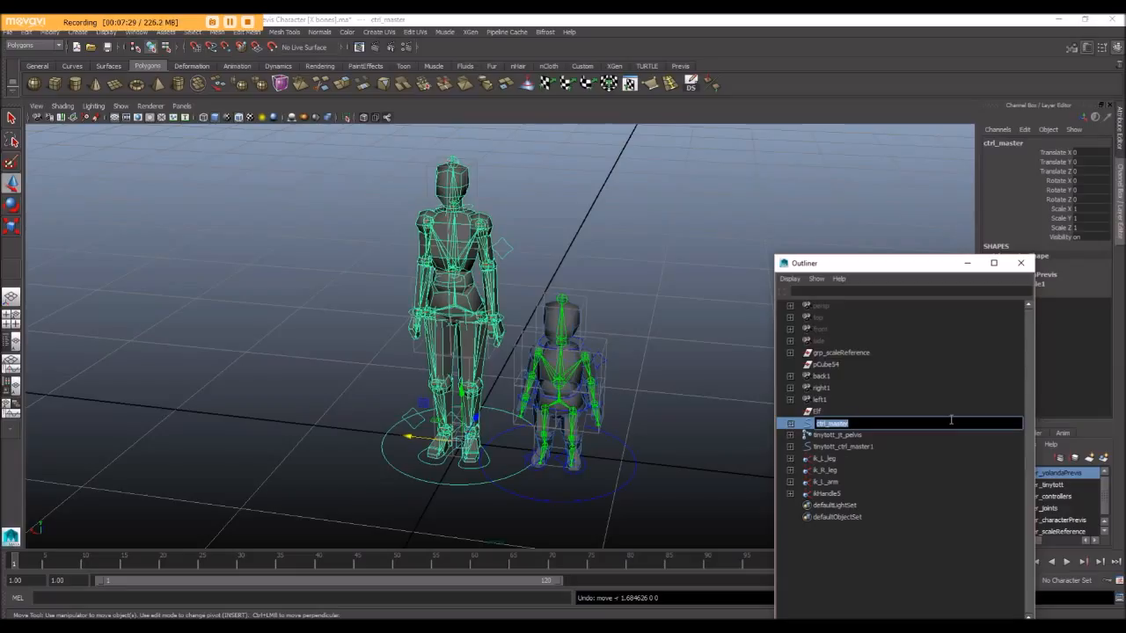
text(yolanda_)
key(BackSpace)
text(PREVIS)
key(Return)
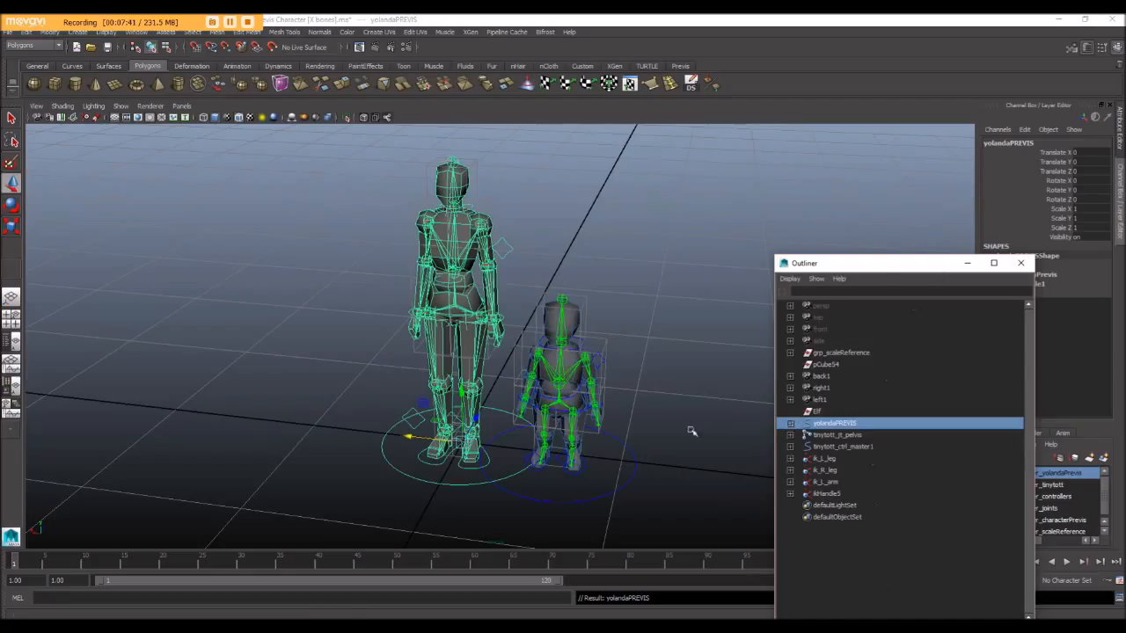
Open the Export Selection options for the yolandaPREVIS rig, reset them to defaults, and set the file type to mayaAscii.
drag(871, 266, 780, 204)
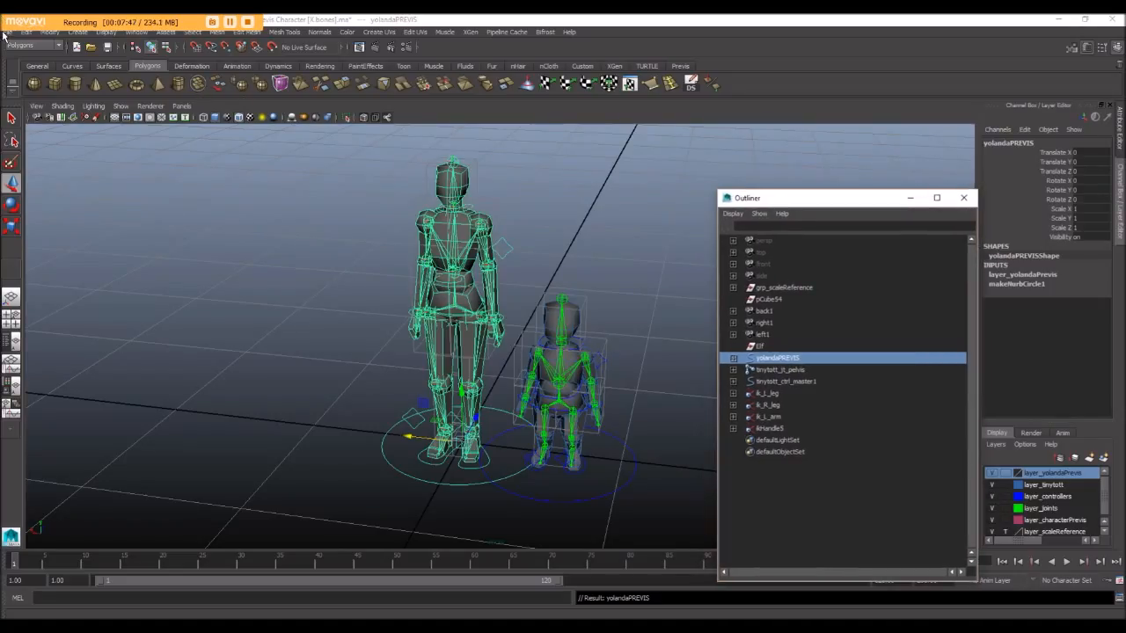
click(5, 32)
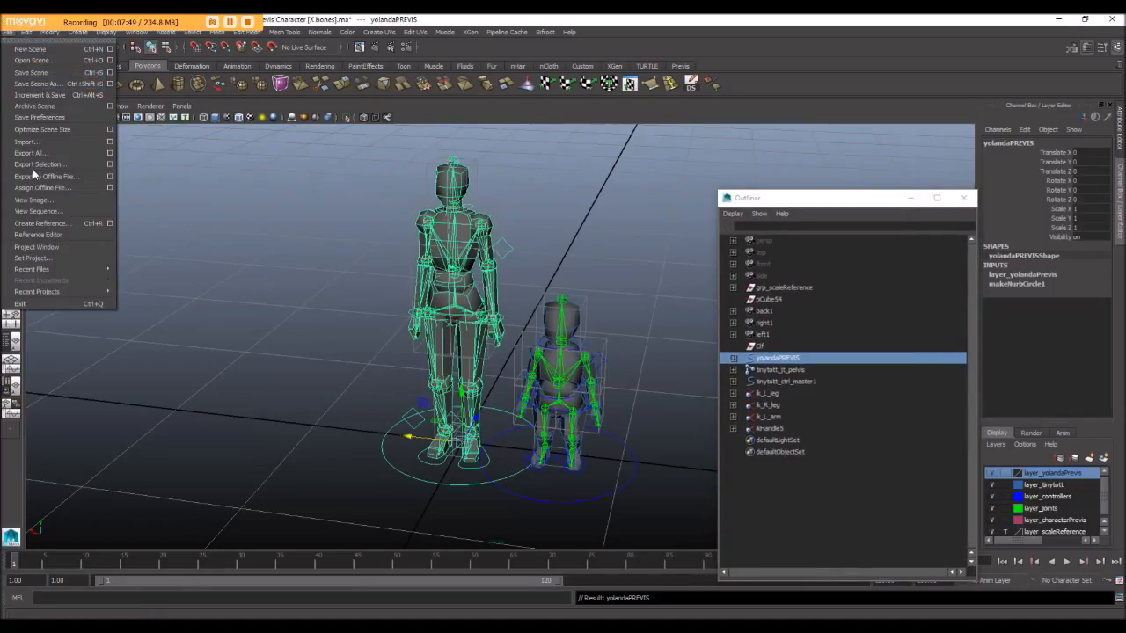
click(110, 167)
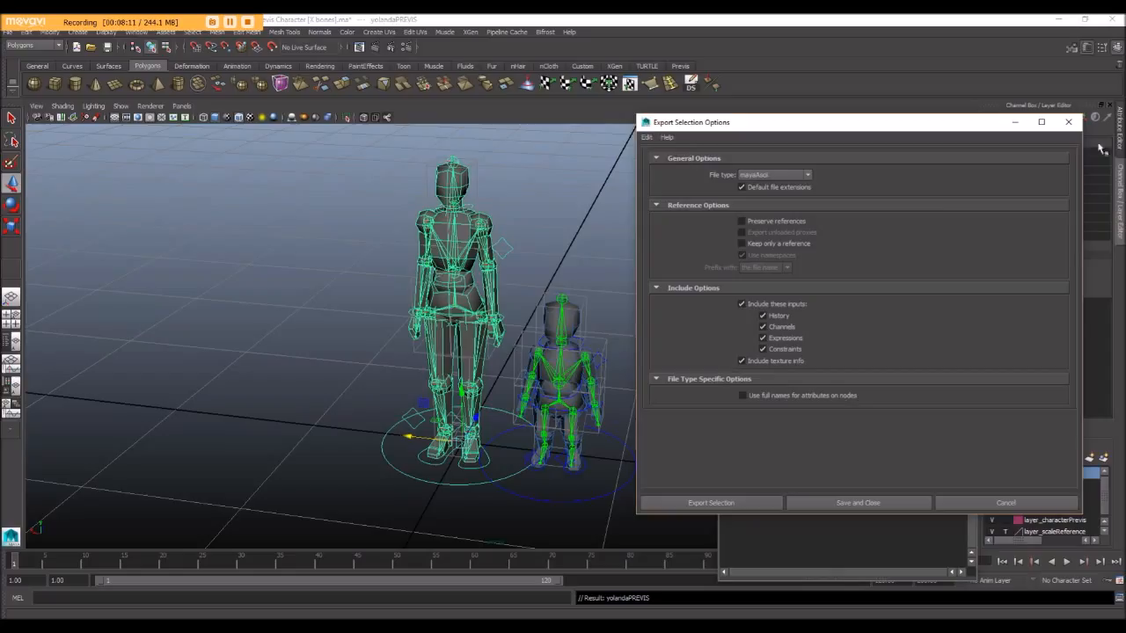
click(646, 138)
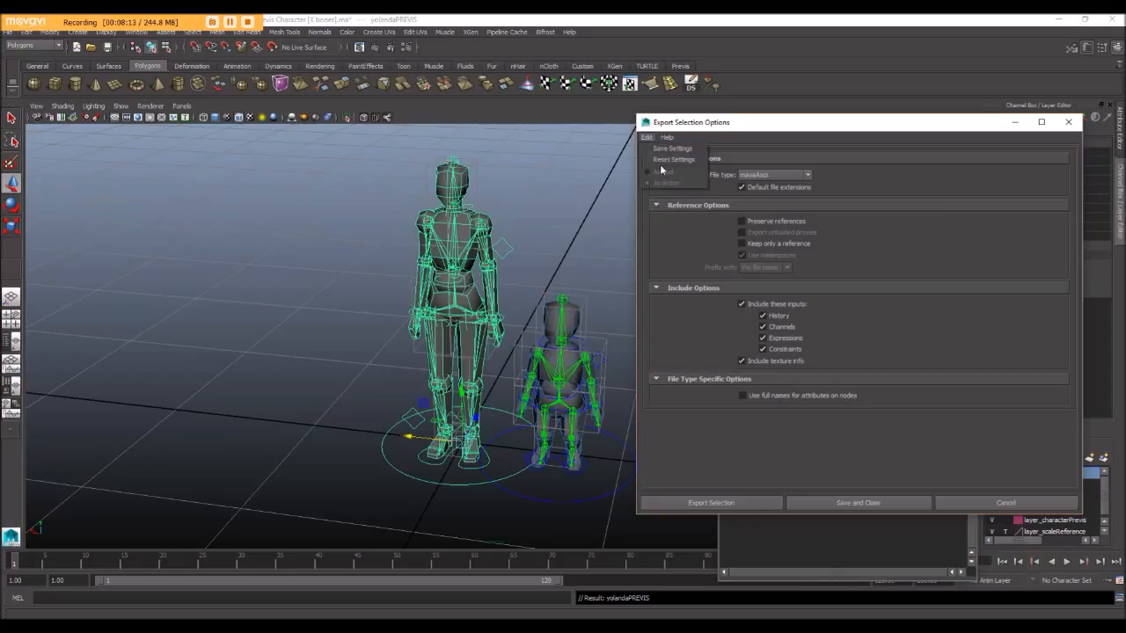
click(666, 164)
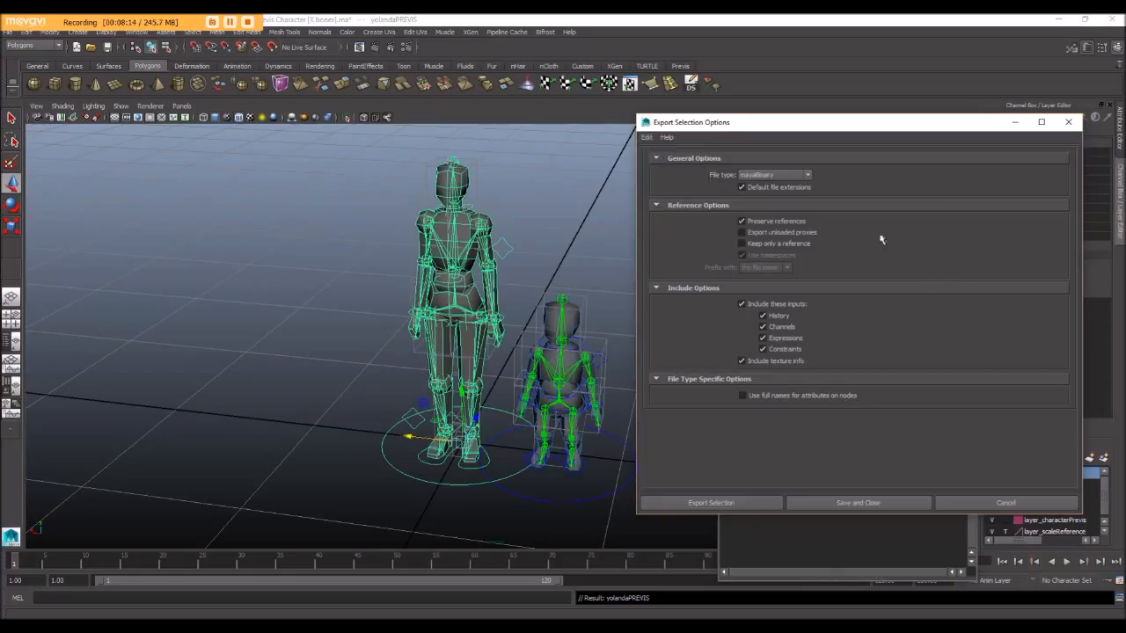
click(646, 139)
click(664, 163)
click(770, 176)
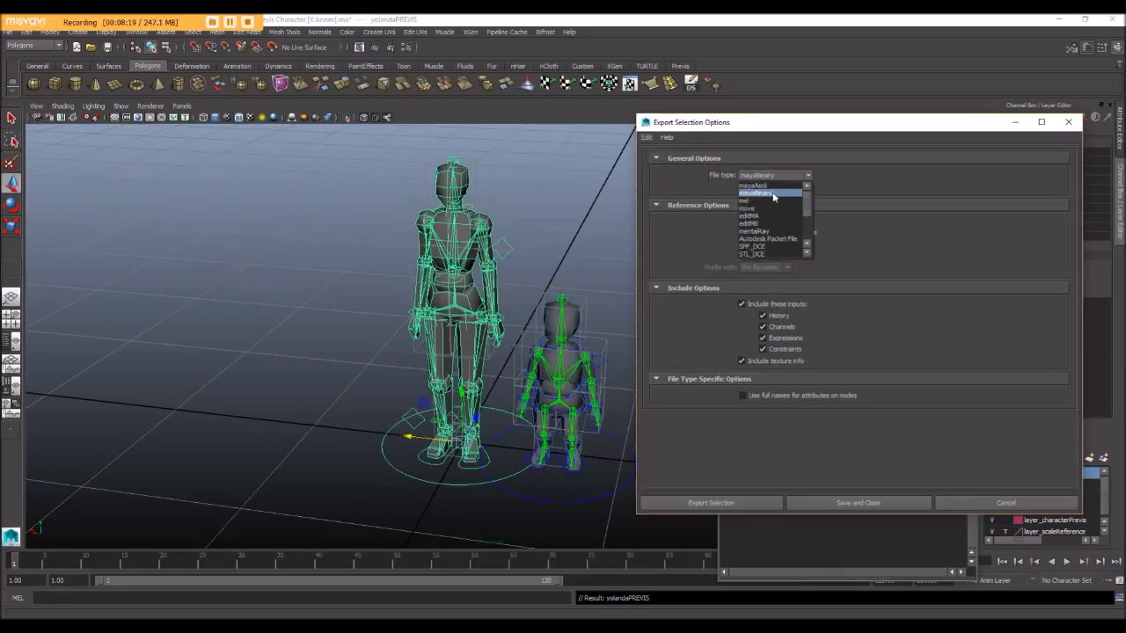
click(752, 186)
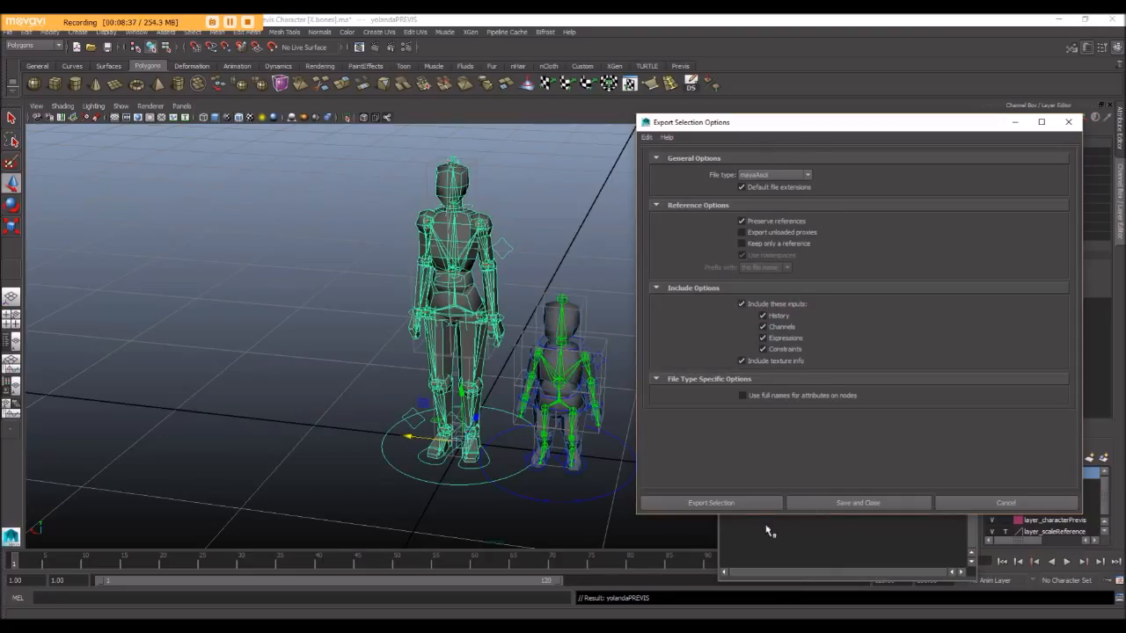
Export the selected rig to the project's scenes folder as char_yolandaPREVIS_02.ma, basing the name on the existing 01 file.
click(712, 503)
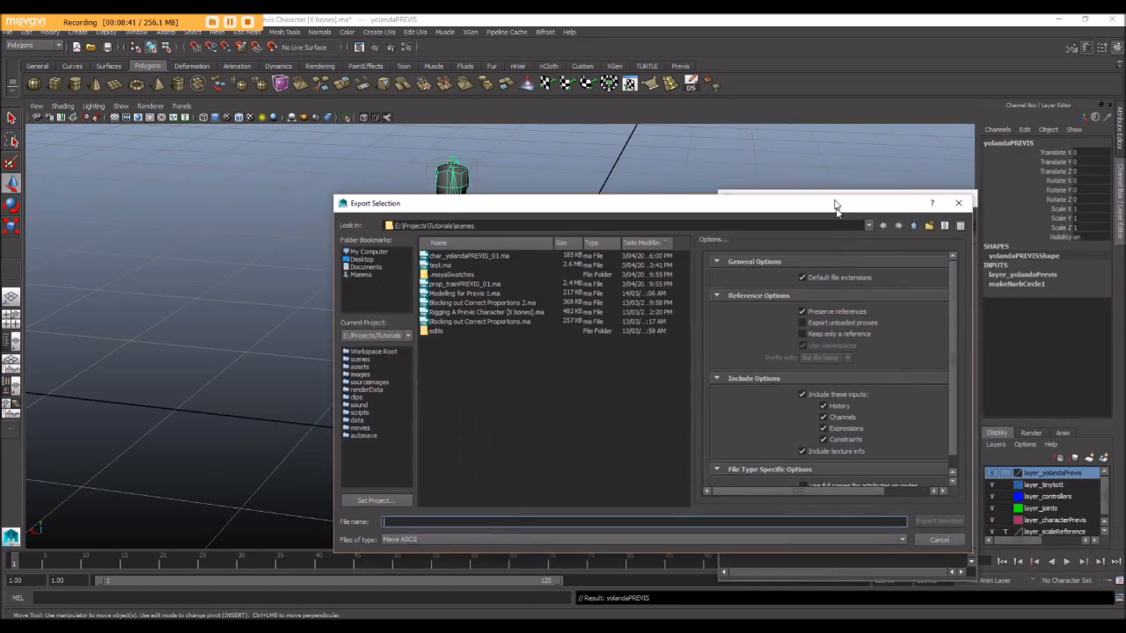
drag(836, 206, 955, 94)
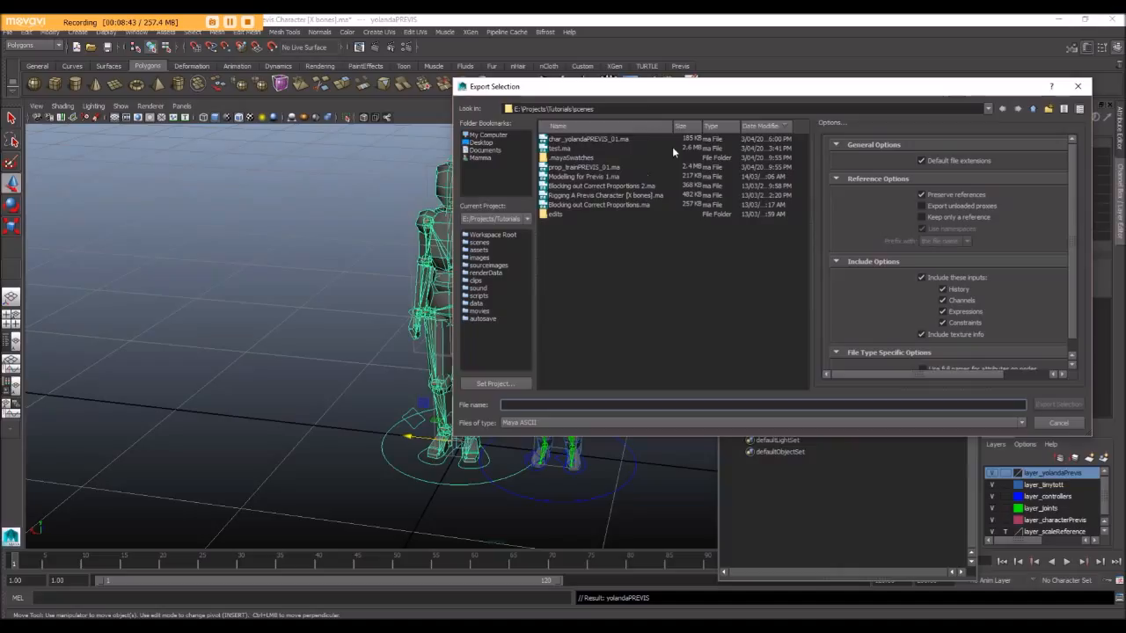
click(567, 139)
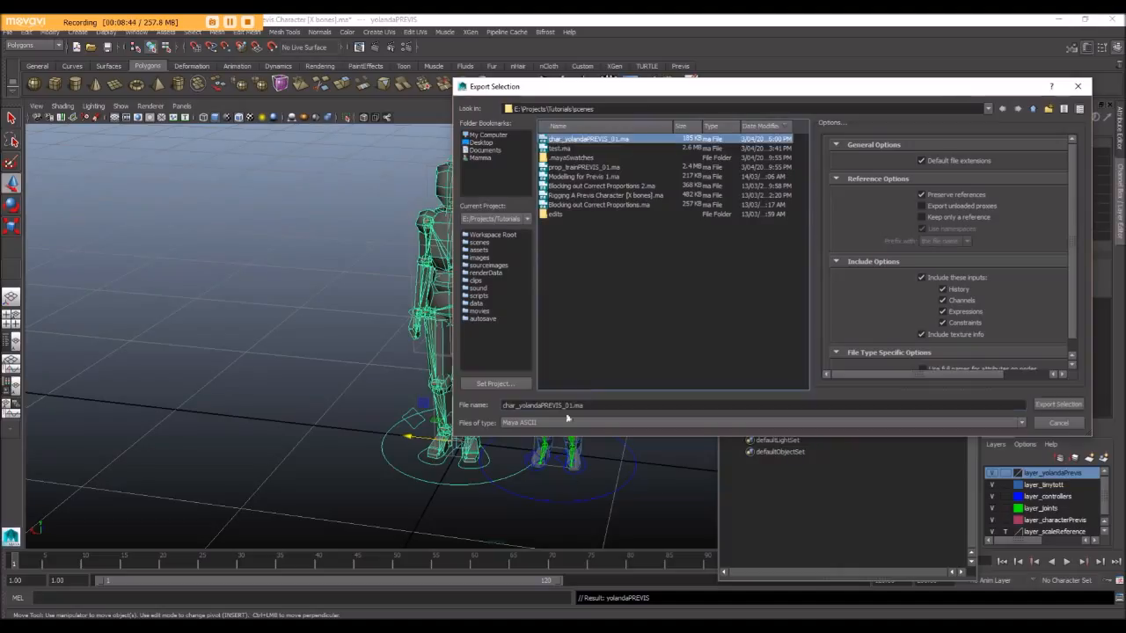
click(514, 406)
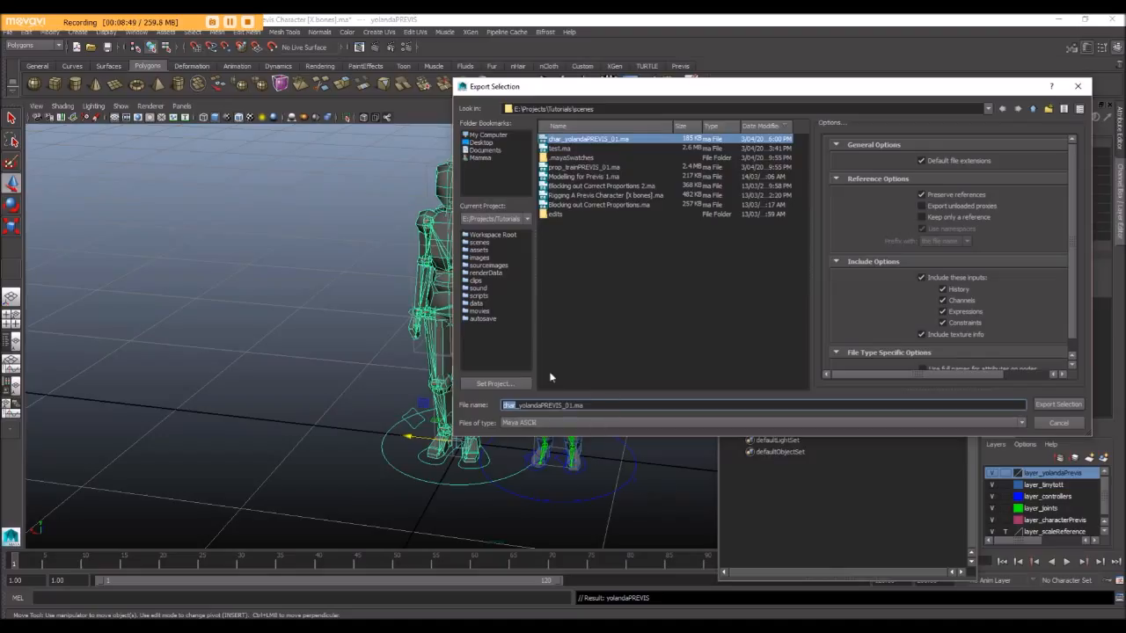
click(568, 405)
text(2)
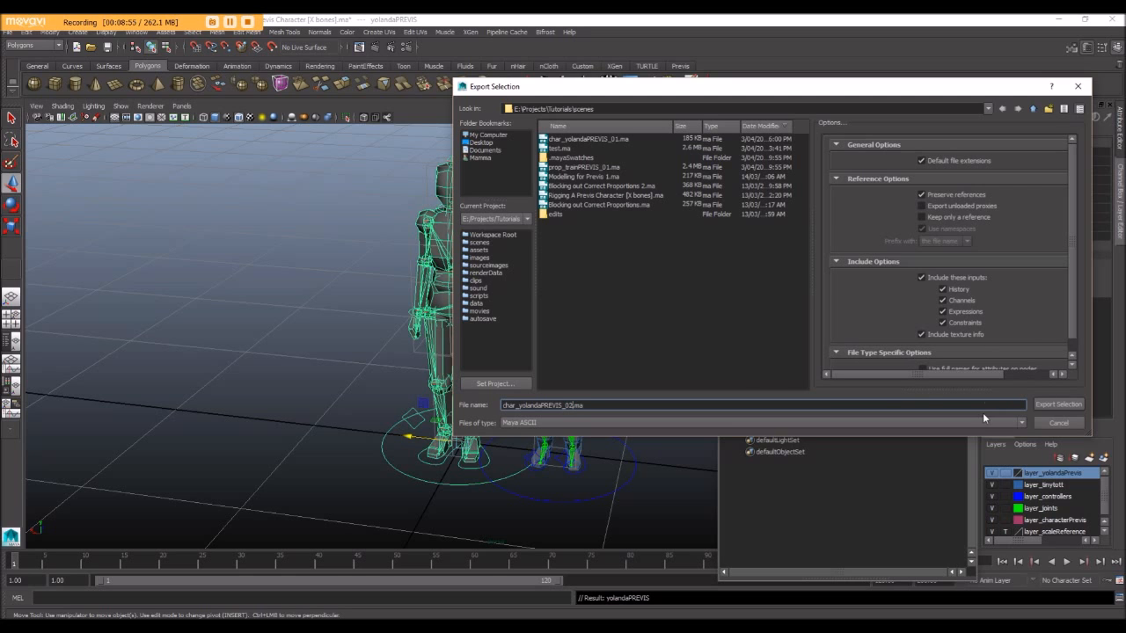
click(1055, 405)
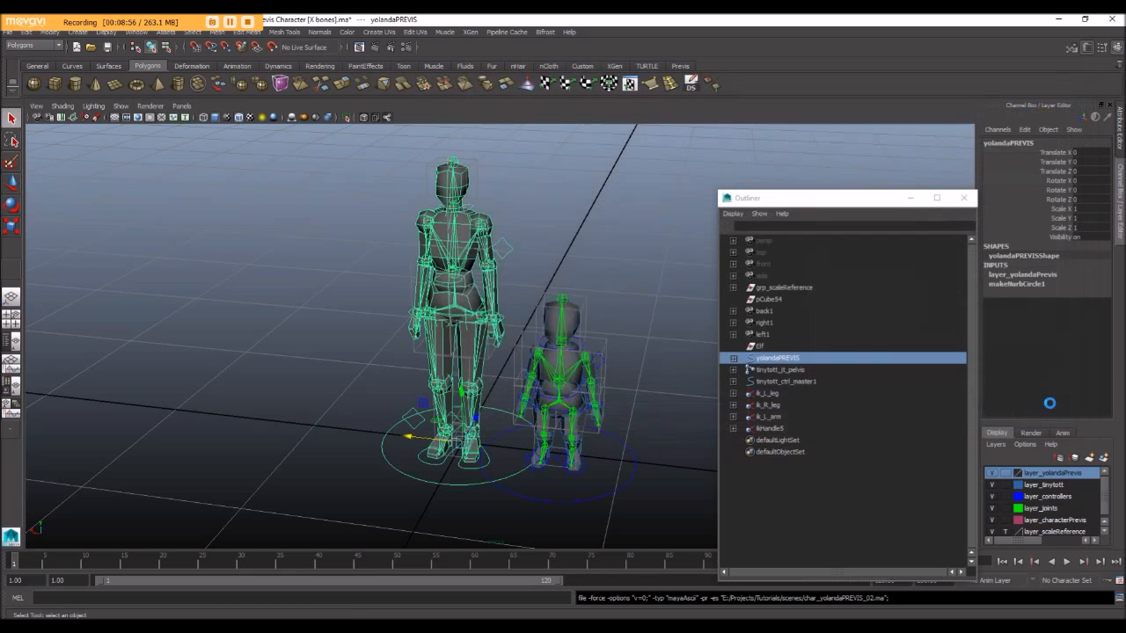
click(535, 331)
key(w)
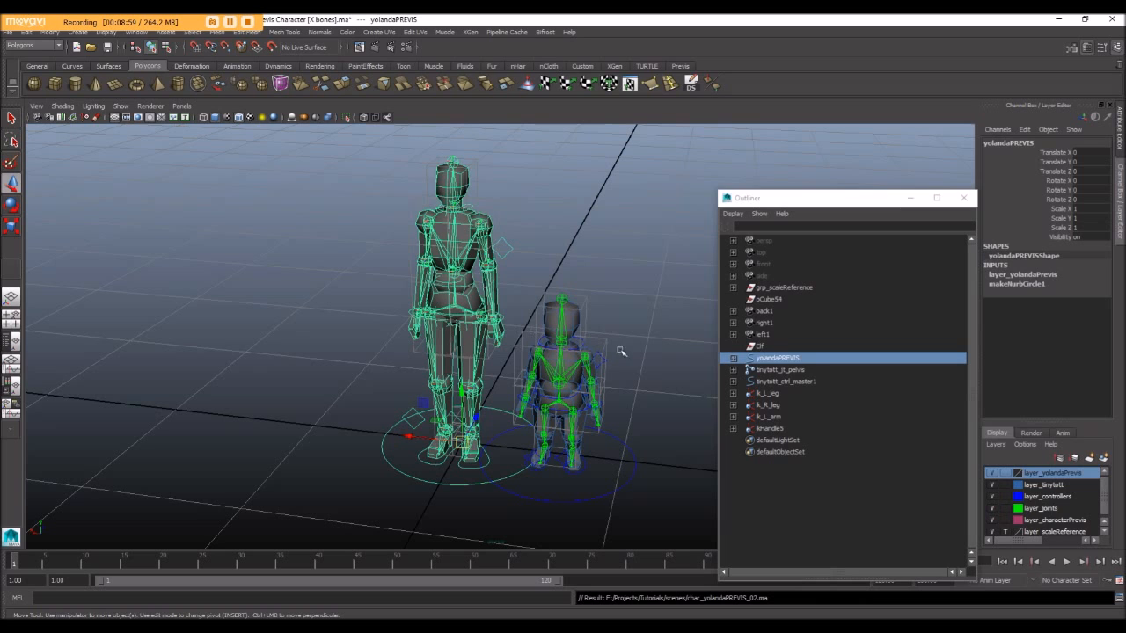
Deselect the rig and open the scene char_yolandaPREVIS_02.ma without saving the current scene.
click(685, 132)
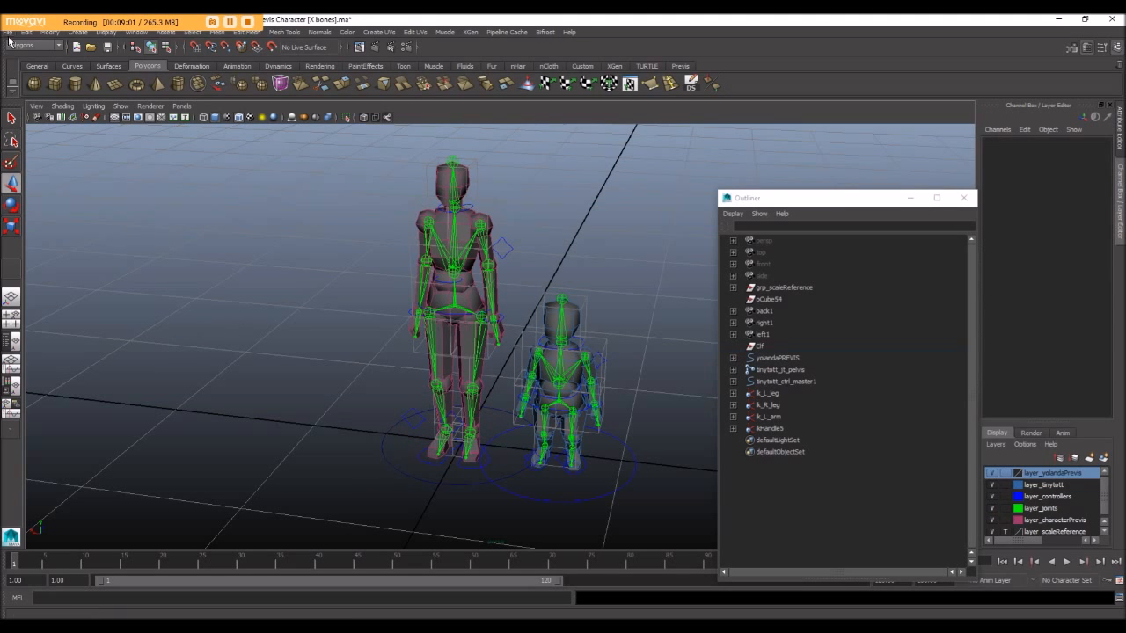
click(7, 33)
click(18, 64)
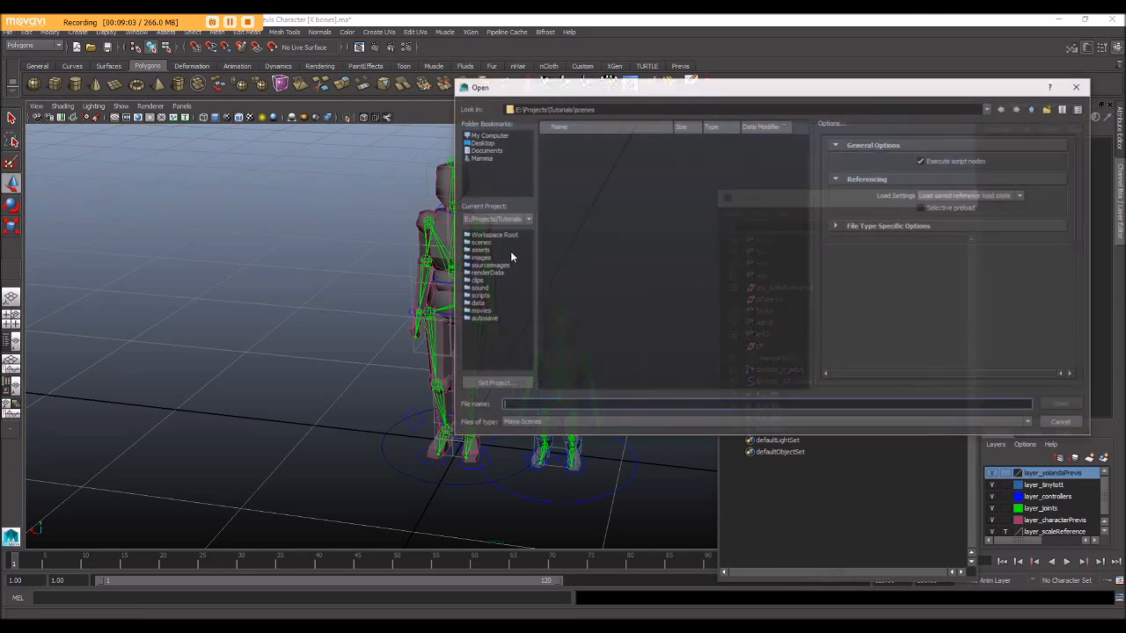
click(589, 140)
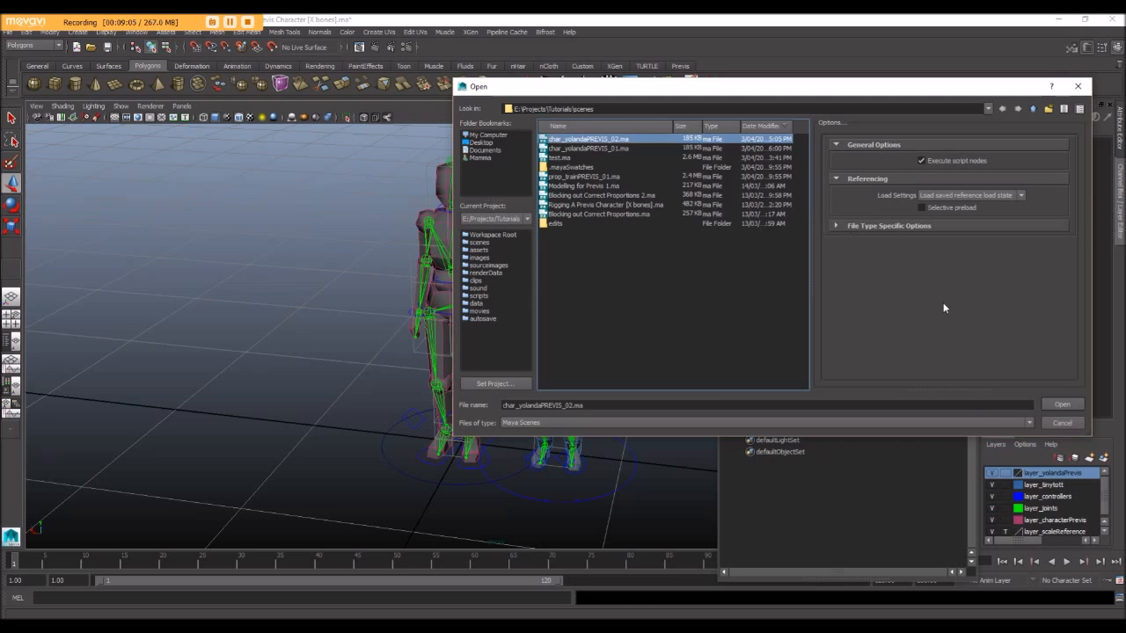
click(1074, 405)
click(563, 327)
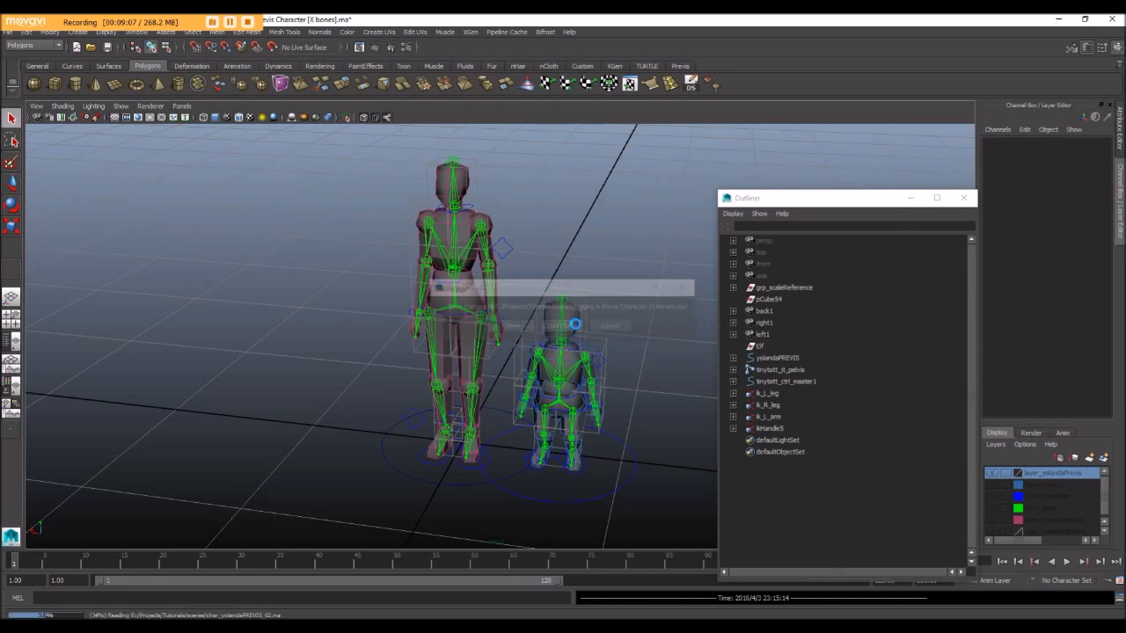
Examine the exported character and its controls in the viewport from several angles.
alt+drag(608, 420, 525, 279)
scroll(523, 277, up, 3)
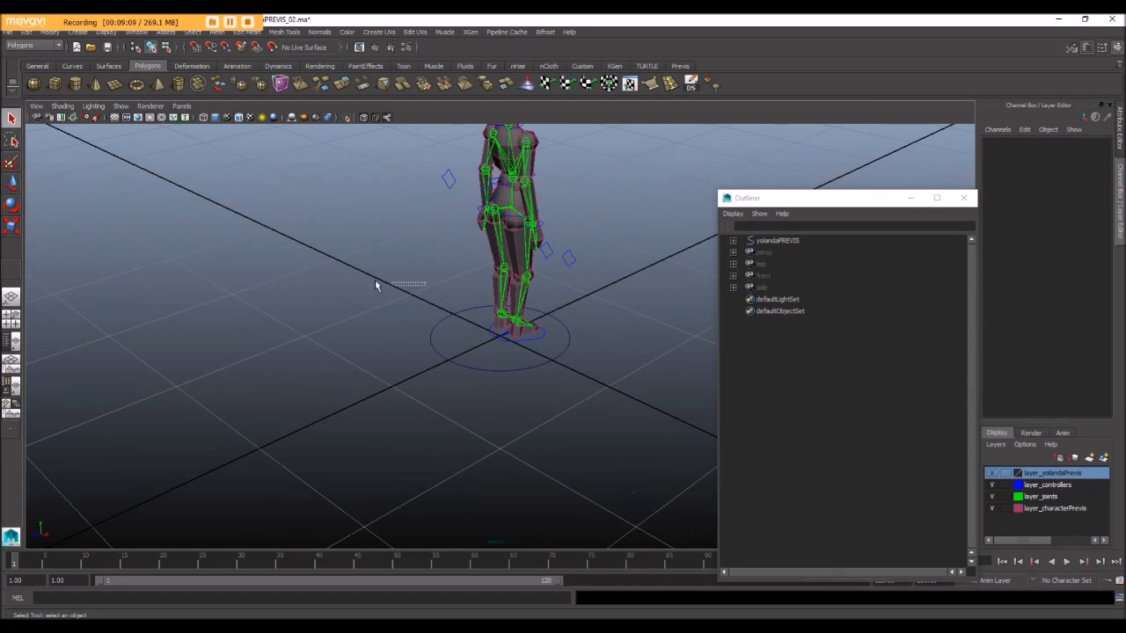
alt+drag(381, 297, 265, 301)
alt+middle_drag(334, 252, 294, 291)
alt+drag(294, 291, 270, 294)
alt+right_drag(270, 294, 291, 311)
alt+middle_drag(291, 312, 317, 292)
scroll(318, 294, down, 3)
alt+drag(319, 294, 403, 276)
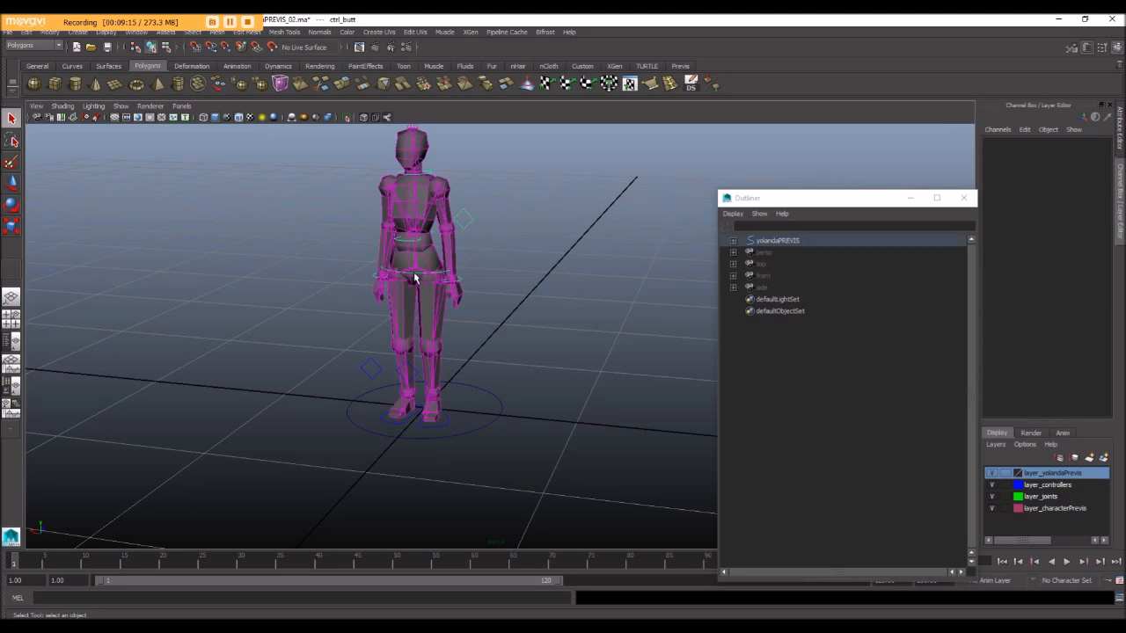
Test the rig by lowering ctrl_butt to about -0.222 in Y and trying a foot control, and undo the test changes.
click(415, 278)
key(w)
click(417, 239)
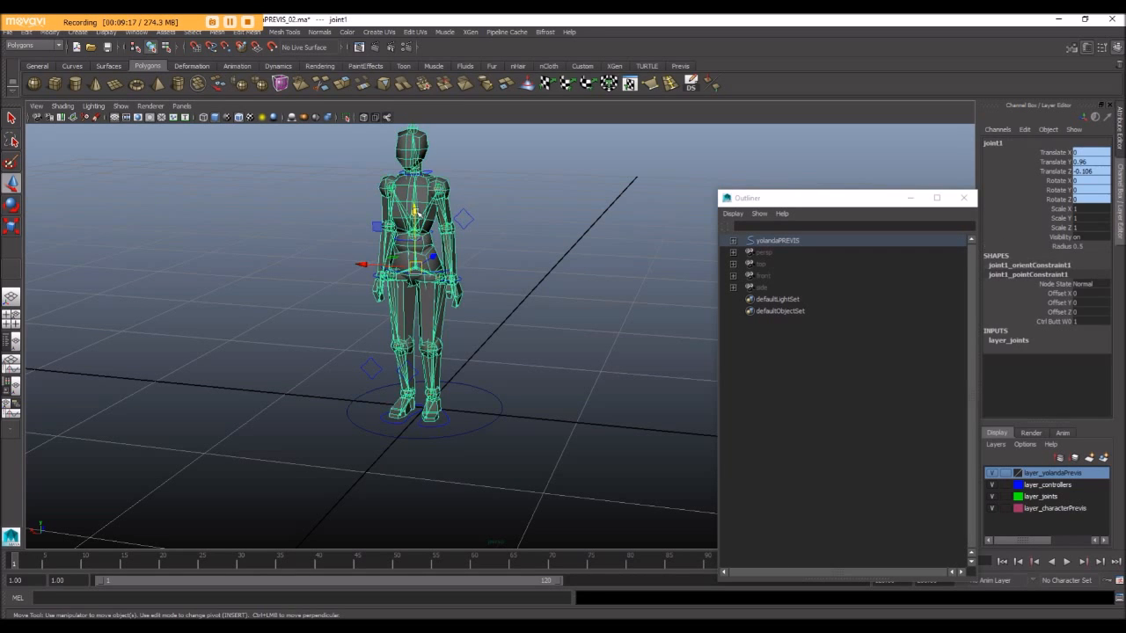
click(563, 266)
click(410, 275)
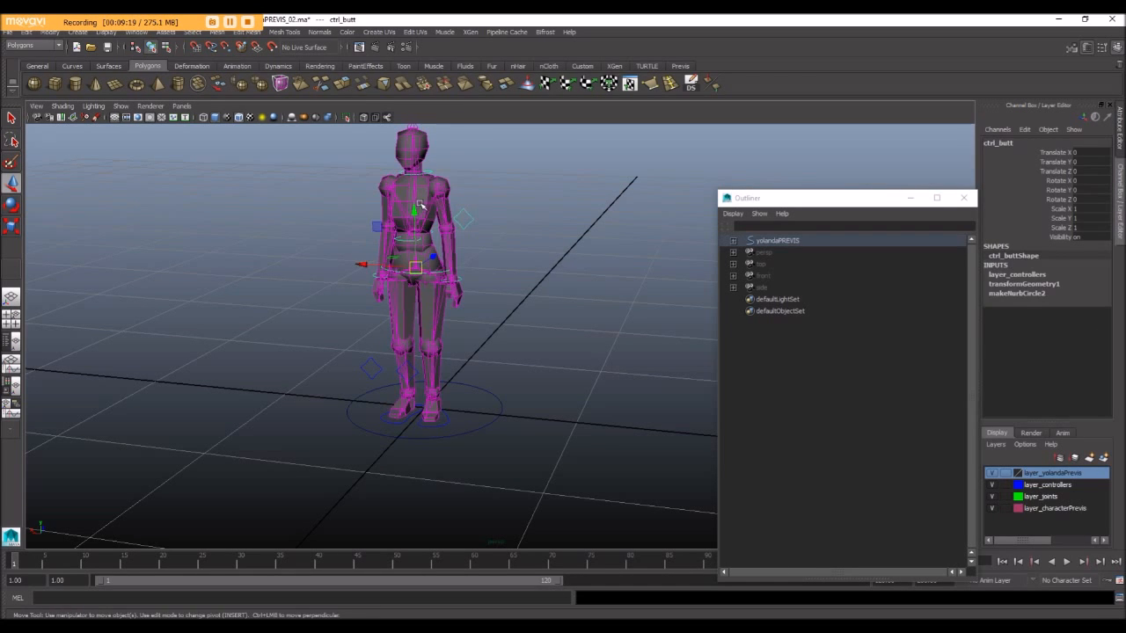
drag(414, 227, 413, 262)
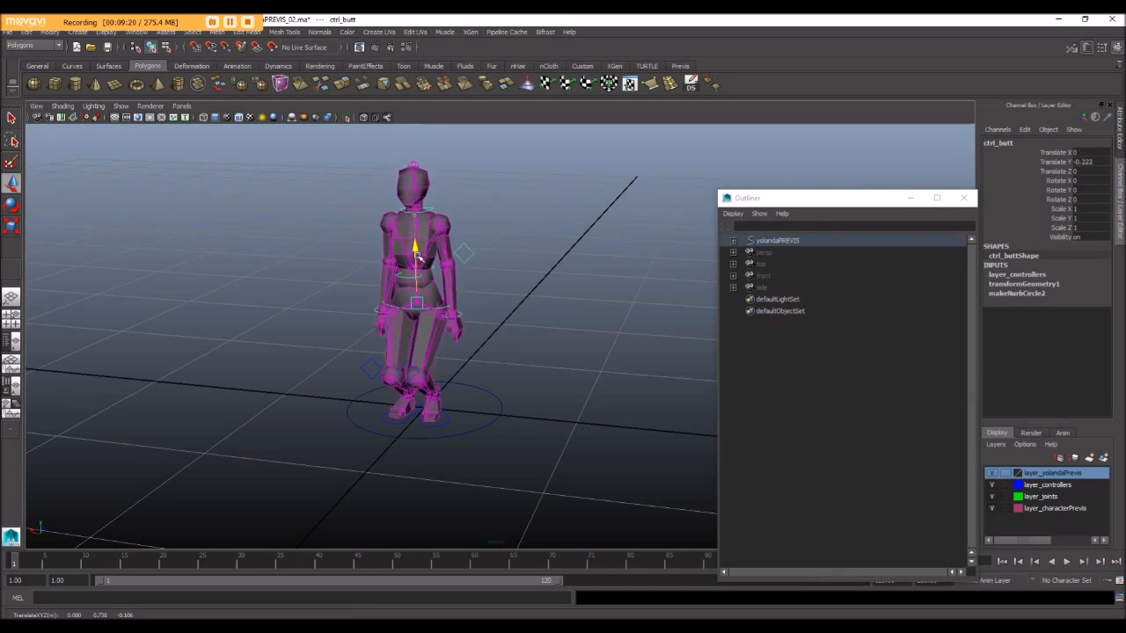
click(448, 426)
drag(384, 390, 409, 401)
key(ctrl+z)
key(ctrl+z)
key(ctrl+z)
Test the arm by raising ctrl_L_wrist about 0.162 in Y, and undo the move.
click(458, 278)
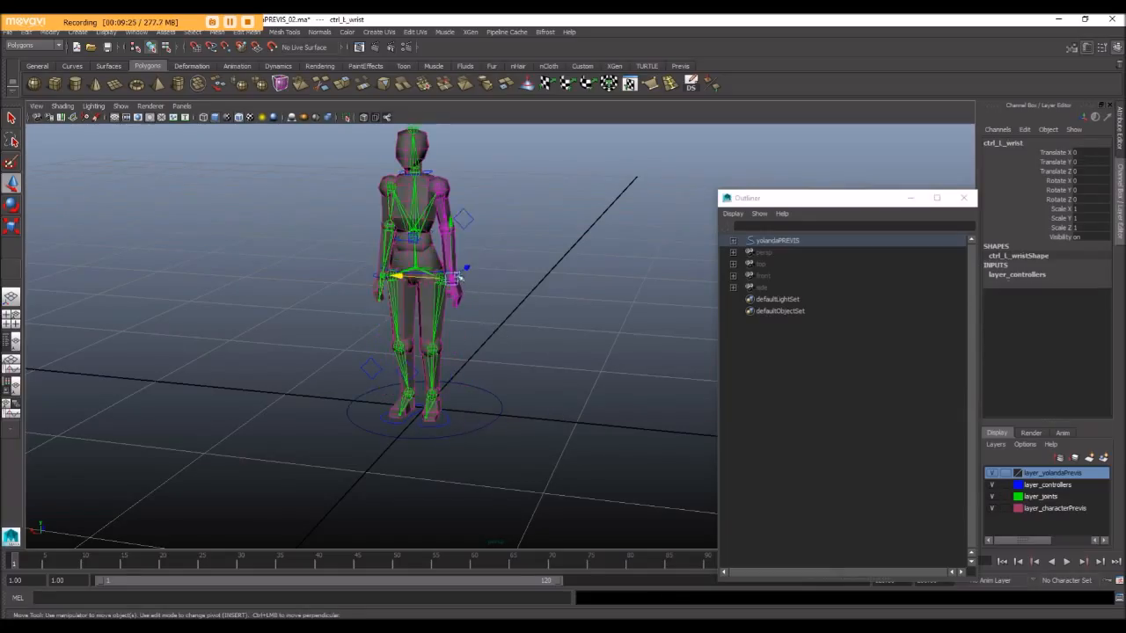
drag(446, 224, 452, 200)
key(ctrl+z)
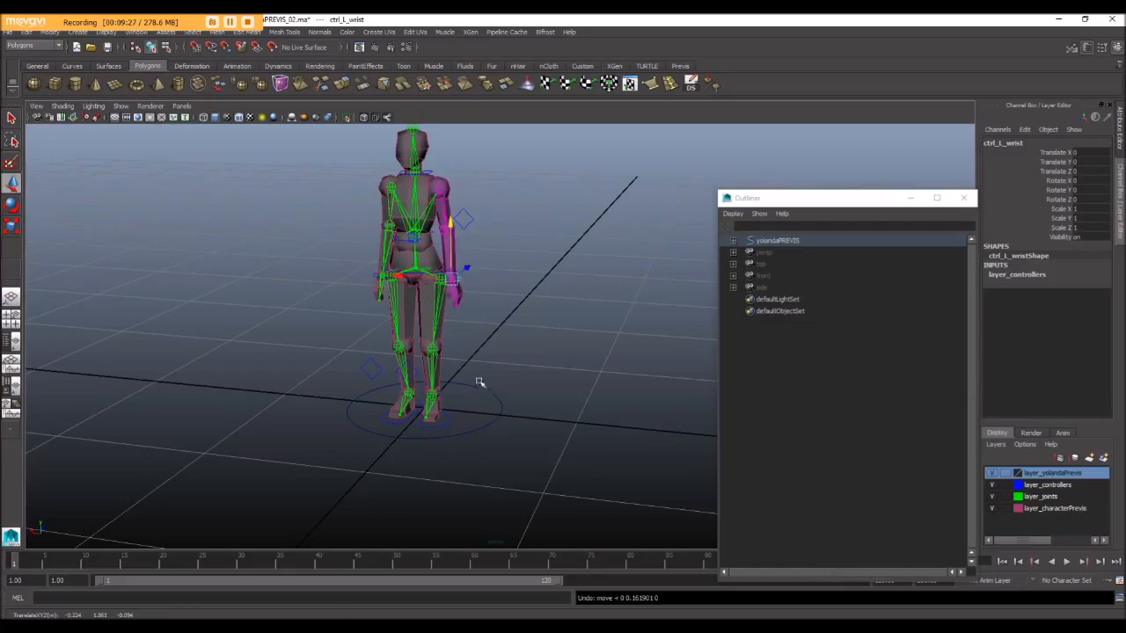
Test the whole rig by moving yolandaPREVIS along X to about 1.509 and lowering ctrl_butt at that position.
drag(481, 384, 531, 427)
drag(375, 410, 179, 367)
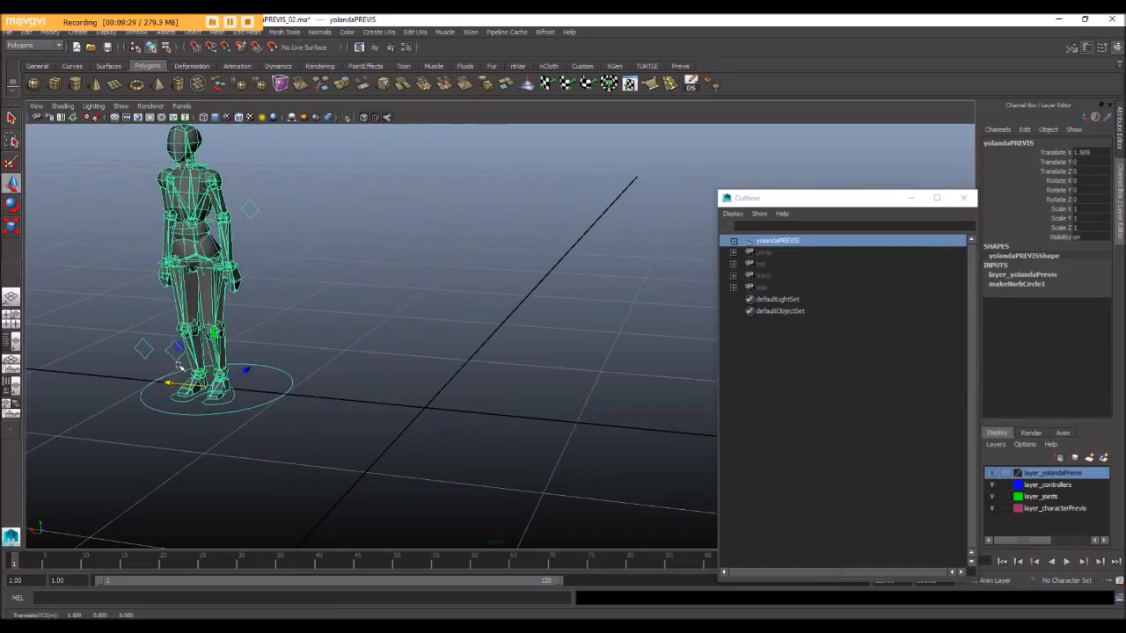
click(201, 262)
drag(189, 195, 199, 232)
Reset the rig's test pose by setting Translate Y of ctrl_butt to 0 and Translate X of yolandaPREVIS to 0.
double_click(1089, 162)
text(0)
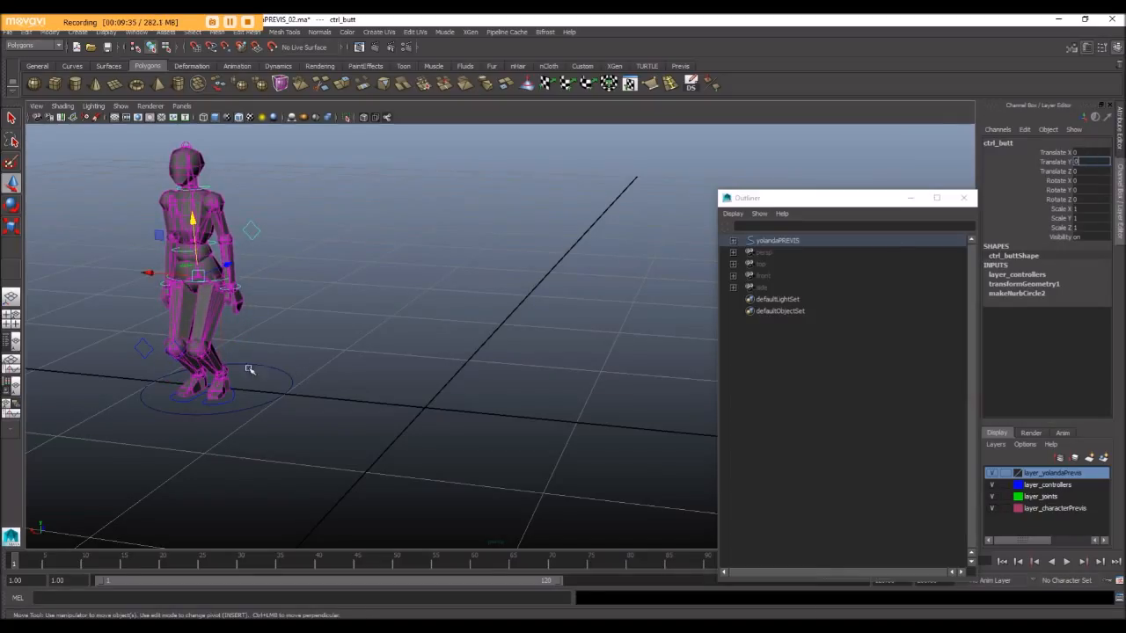
key(Return)
drag(279, 361, 295, 420)
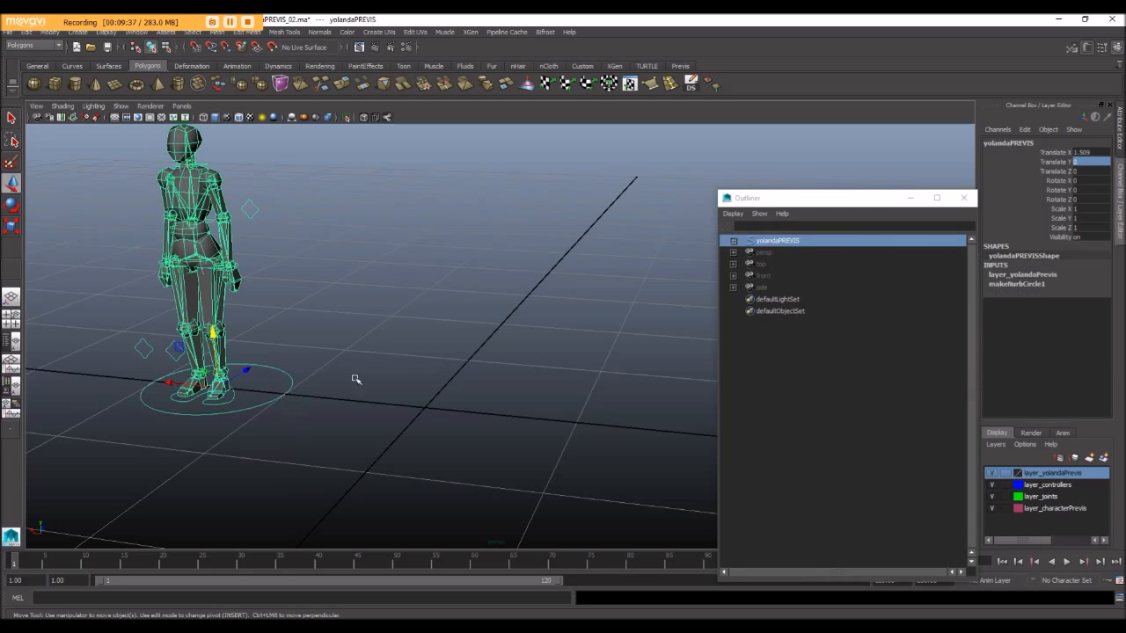
click(1097, 152)
text(0)
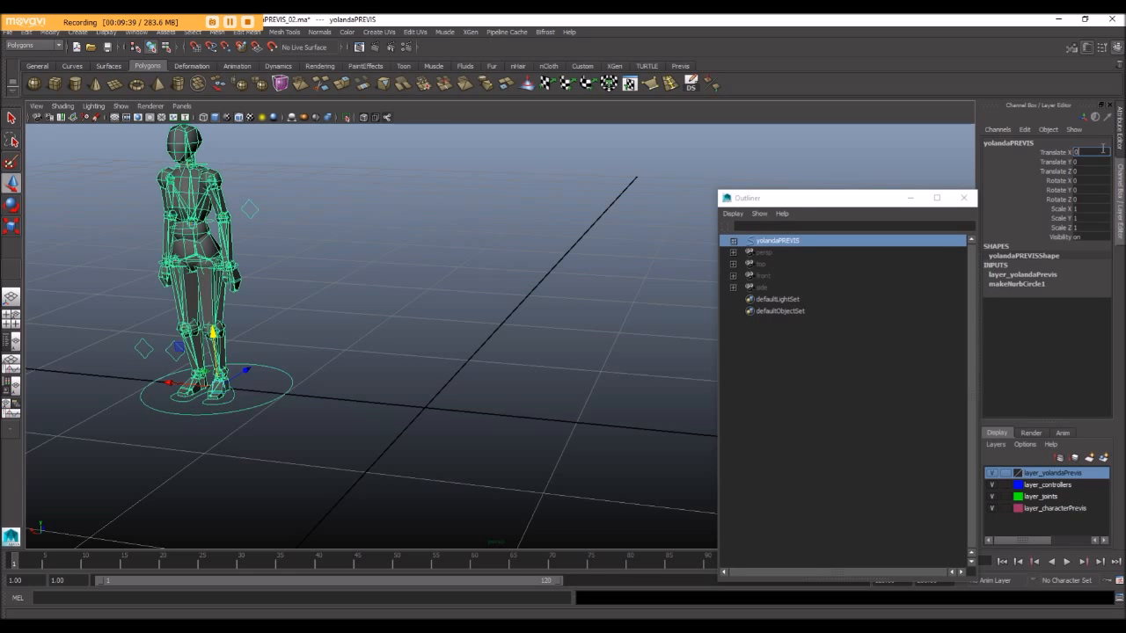
key(Return)
click(571, 258)
alt+drag(532, 346, 375, 320)
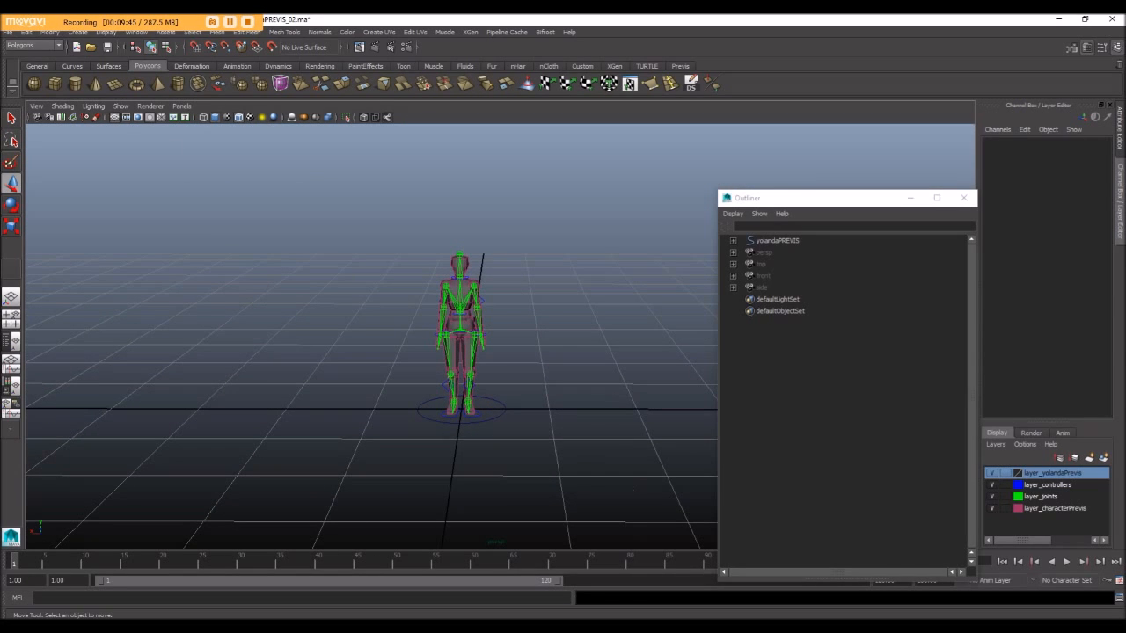
Switch to the Sticky Notes outline and highlight the "Setup a New Maya Scene" item.
key(alt+Tab)
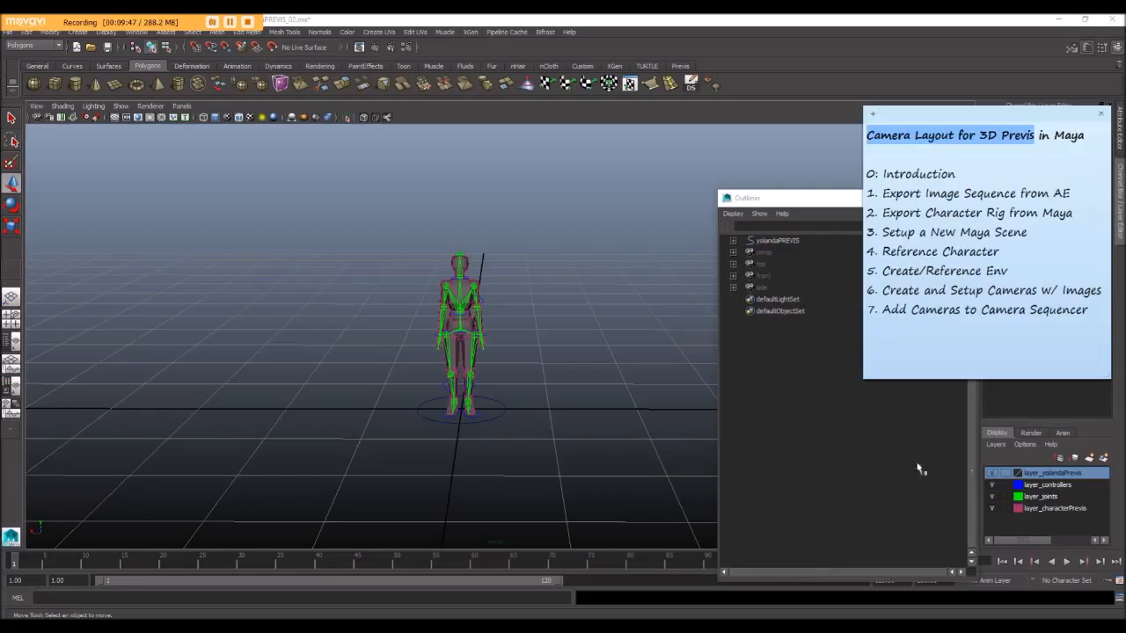
click(992, 183)
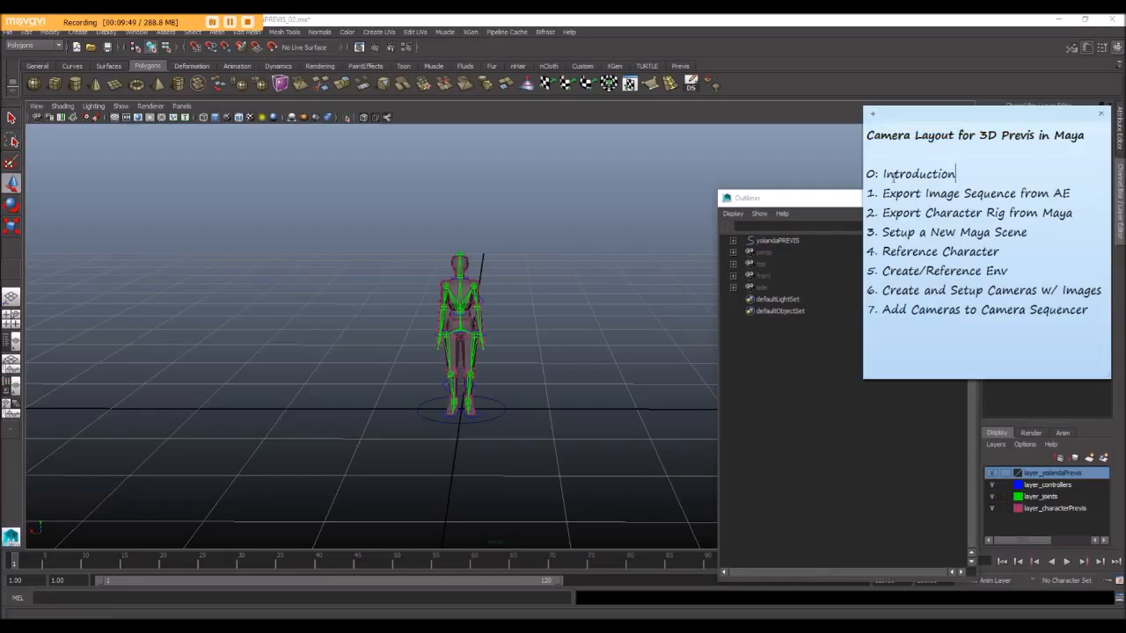
drag(882, 232, 1059, 232)
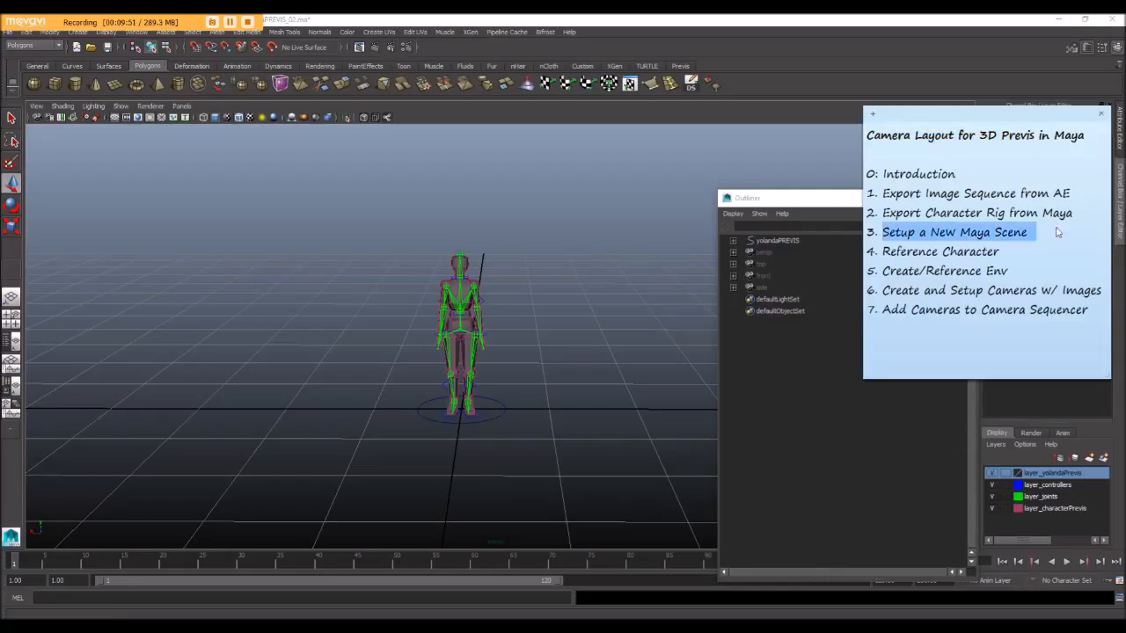
Open prop_trainPREVIS_01.ma from the project's scenes folder without saving the character scene, and examine the train model.
click(7, 31)
click(26, 56)
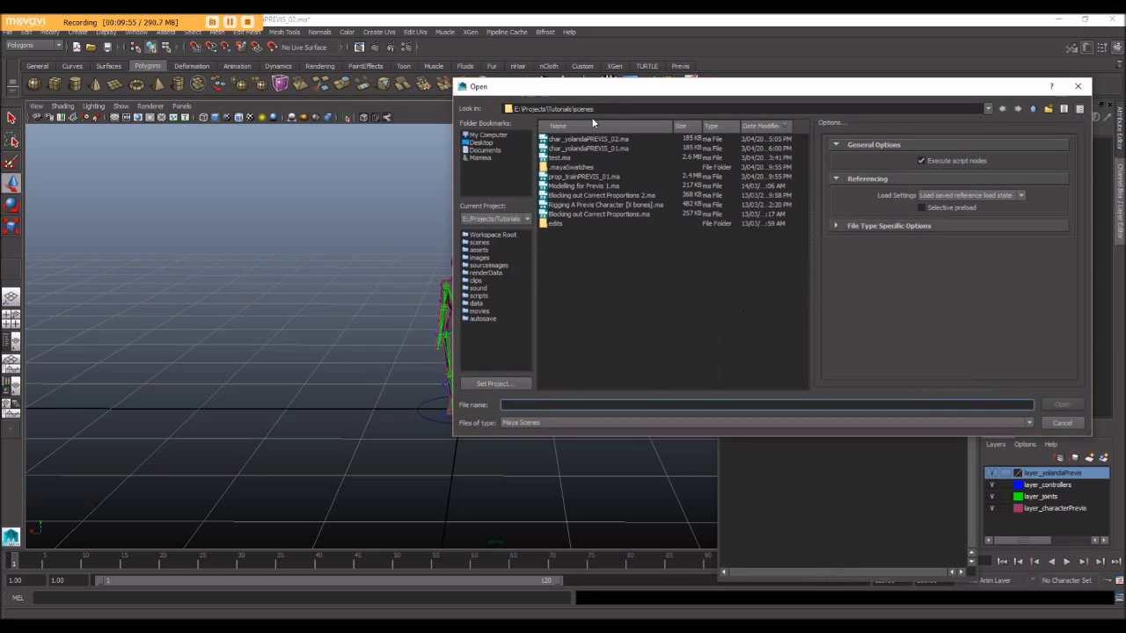
click(581, 178)
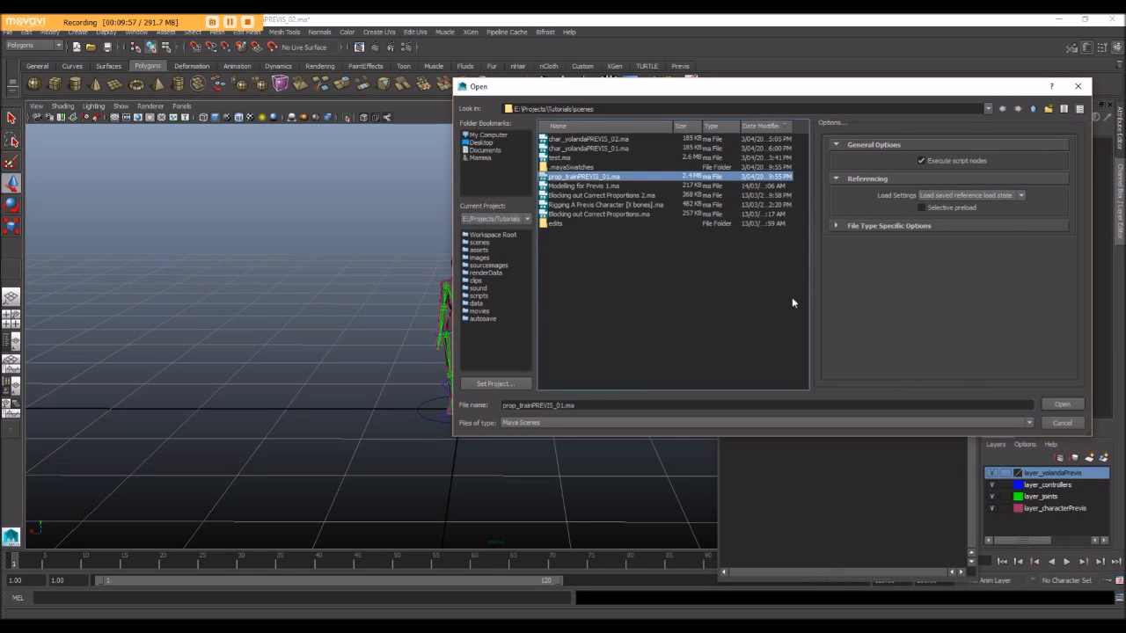
click(1052, 410)
click(561, 326)
alt+drag(555, 334, 416, 320)
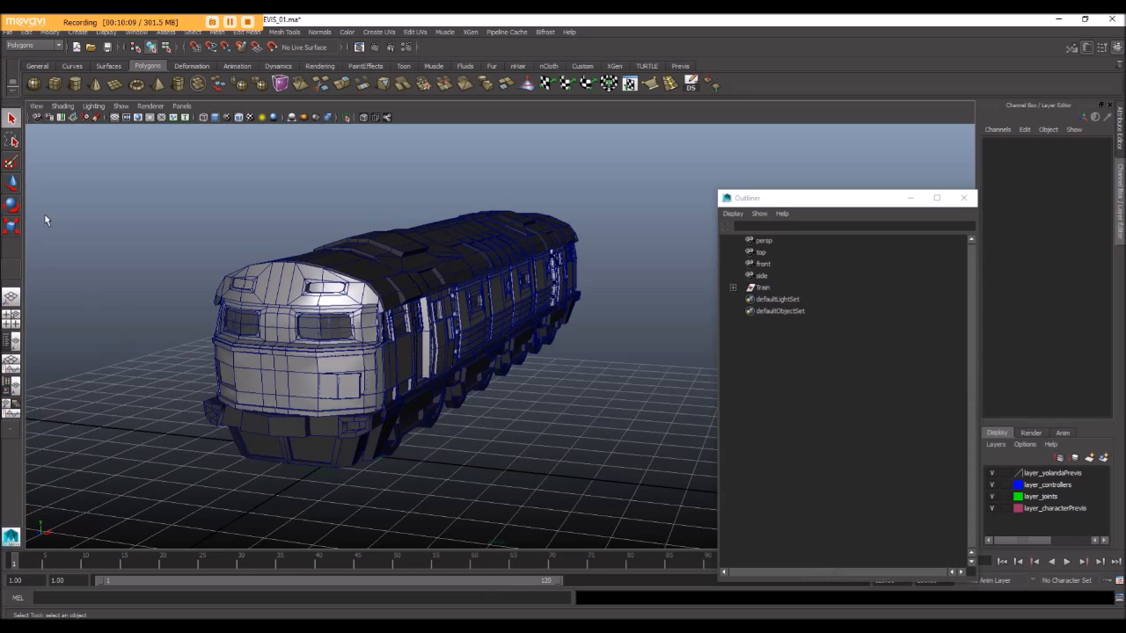
Create a new empty scene, discarding the changes to the train scene.
click(8, 32)
click(27, 45)
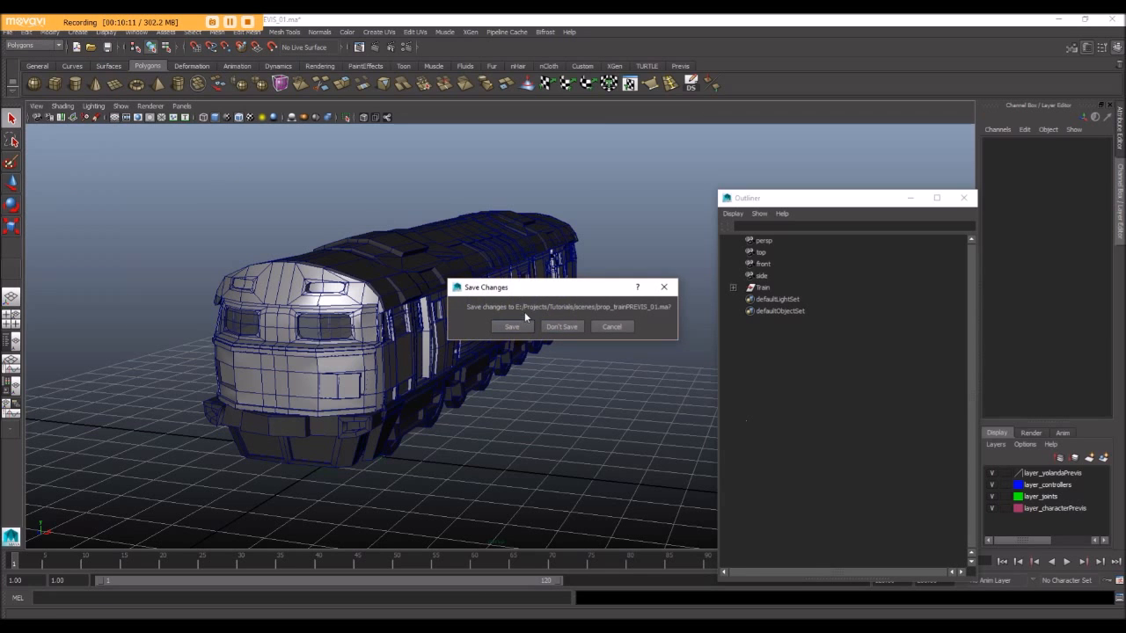
click(561, 327)
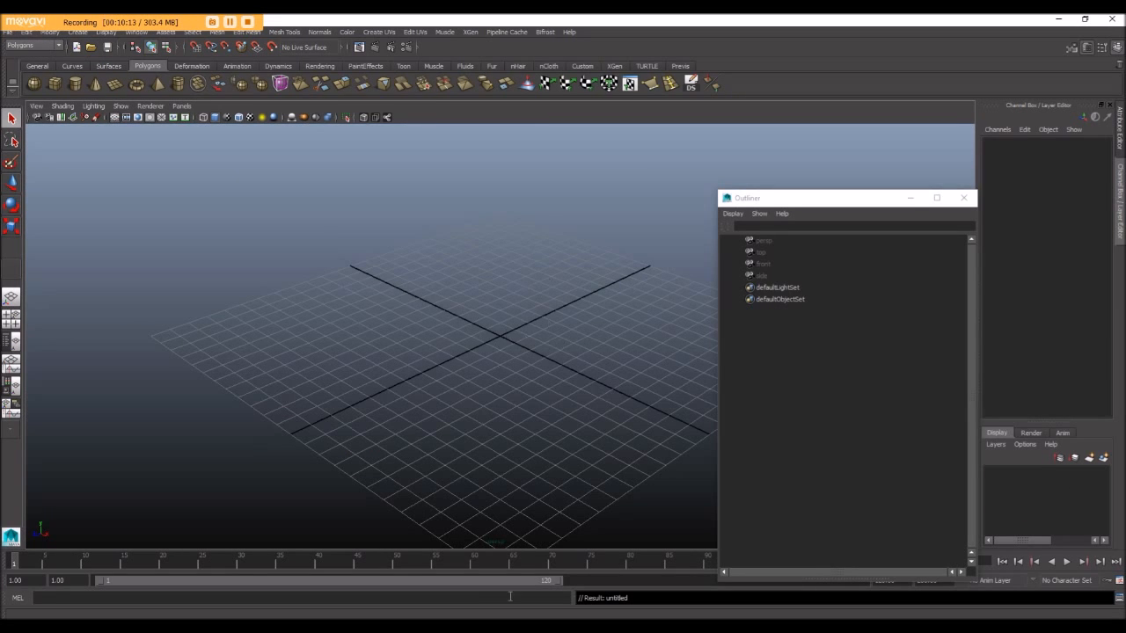
mouse_move(330, 626)
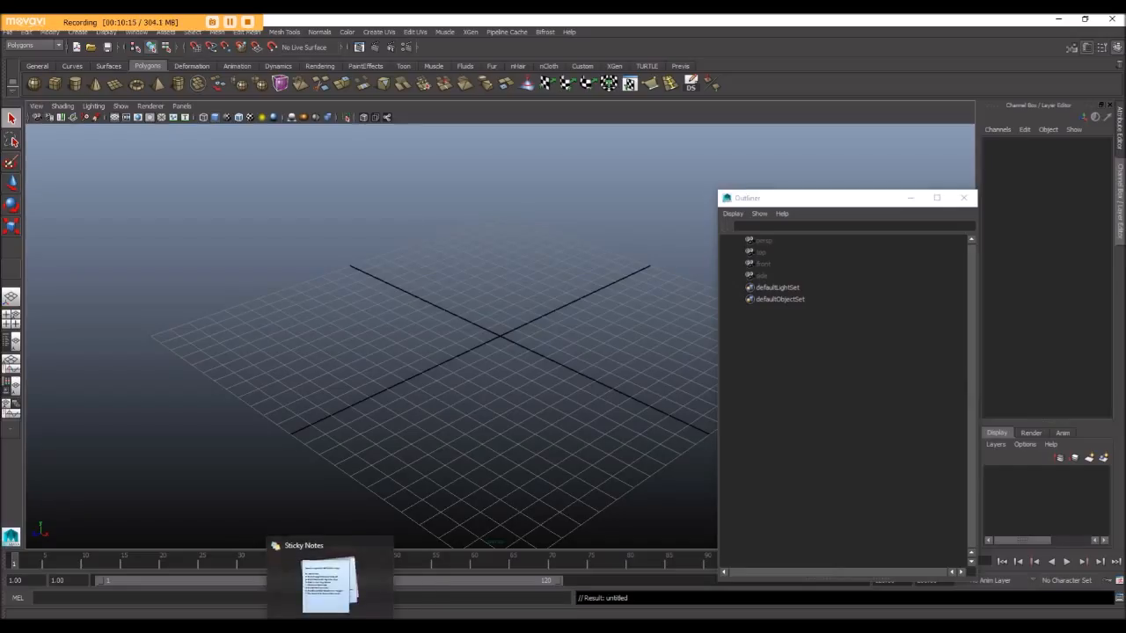